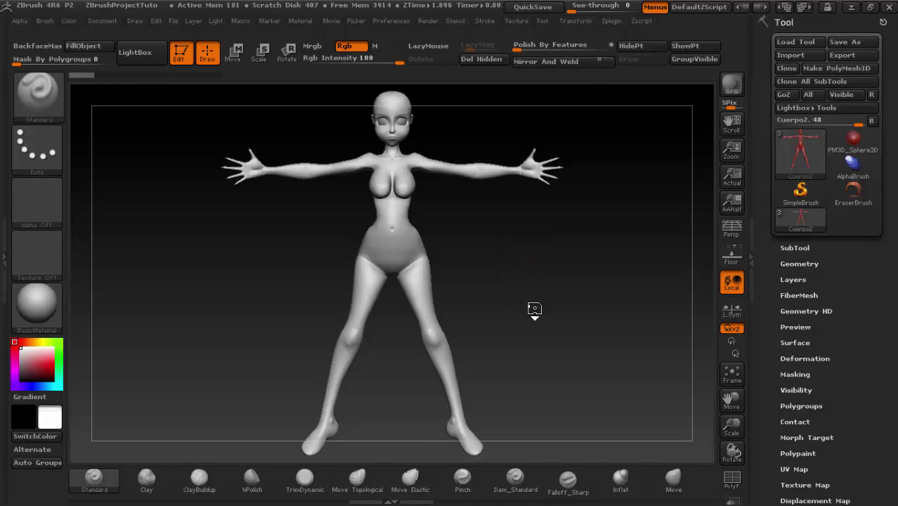
- Reduce the brush Draw Size in the quick palette while viewing the hip up close
left_click_drag(534, 309, 565, 305)
mouse_move(525, 272)
left_mouse_down("alt")
mouse_move(574, 323)
mouse_move(585, 362)
left_mouse_up("alt")
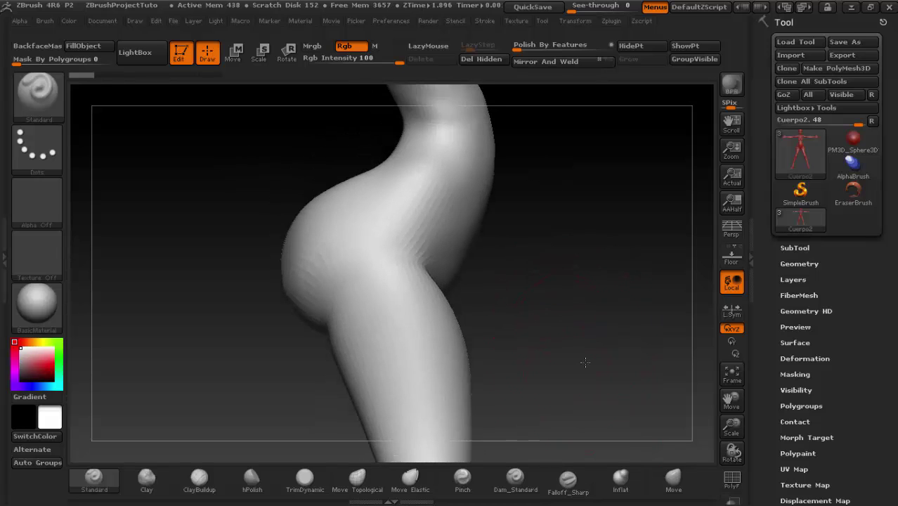
key("space")
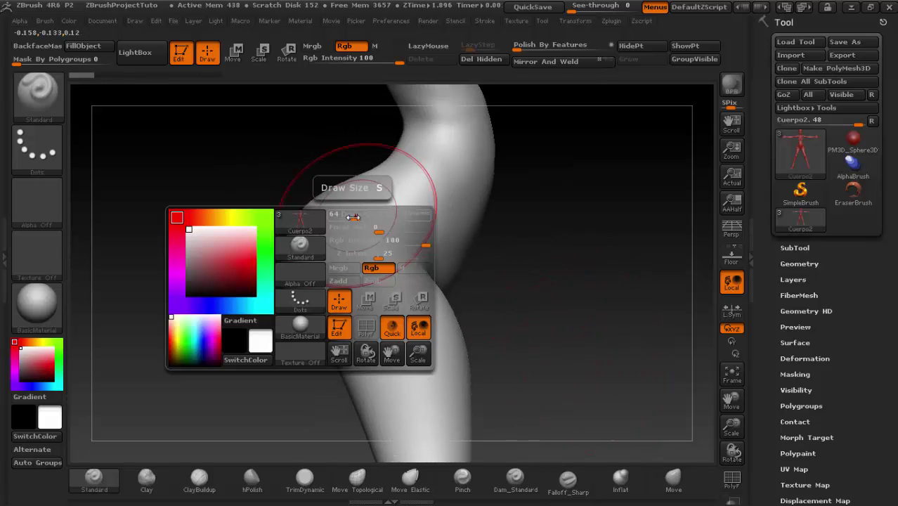
left_click_drag(353, 217, 341, 216)
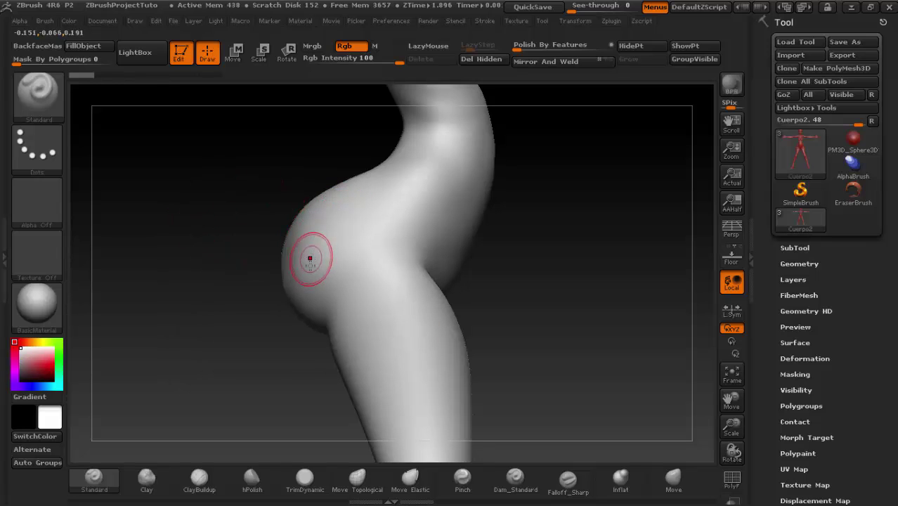
left_click_drag(492, 316, 534, 317, "shift")
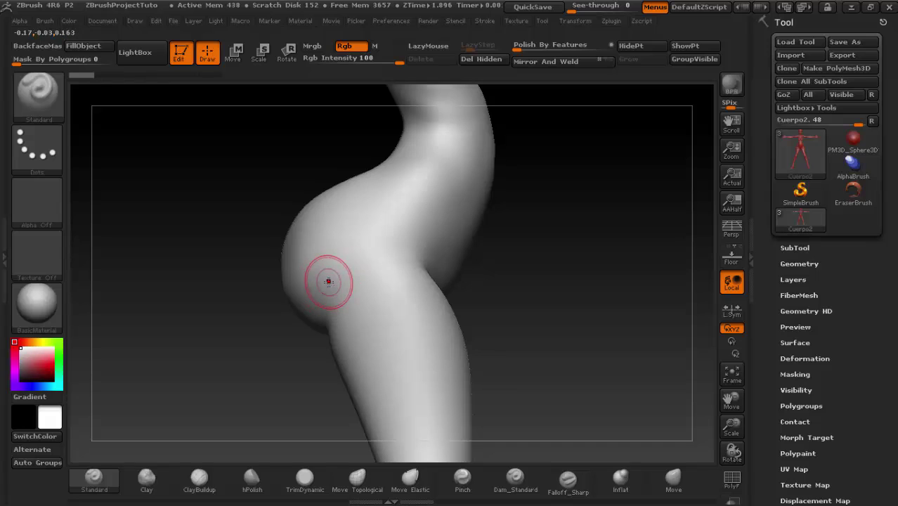
mouse_move(507, 293)
left_mouse_down("shift")
mouse_move(493, 302)
mouse_move(497, 236)
left_mouse_up("shift")
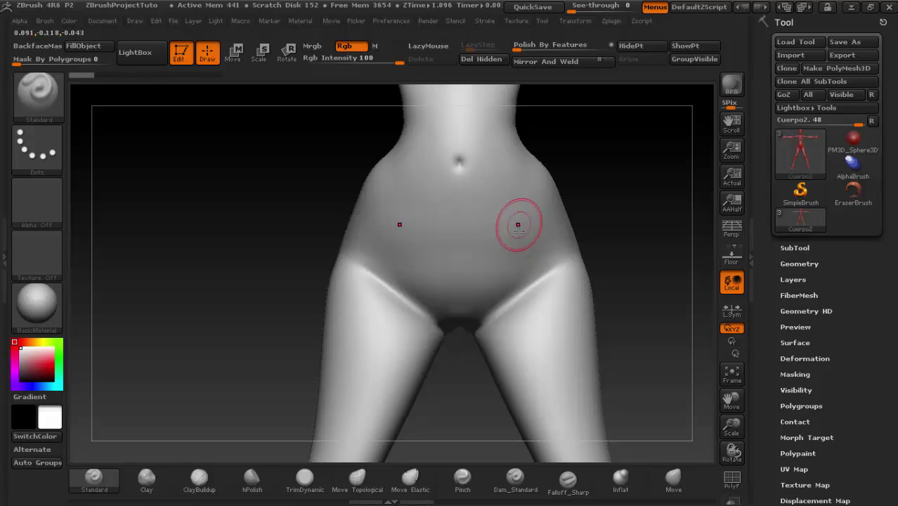
- Paint a symmetric V-shaped MaskPen outline across the front hips and extend it over the upper hip
left_click_drag(619, 209, 581, 217, "alt")
key("ctrl")
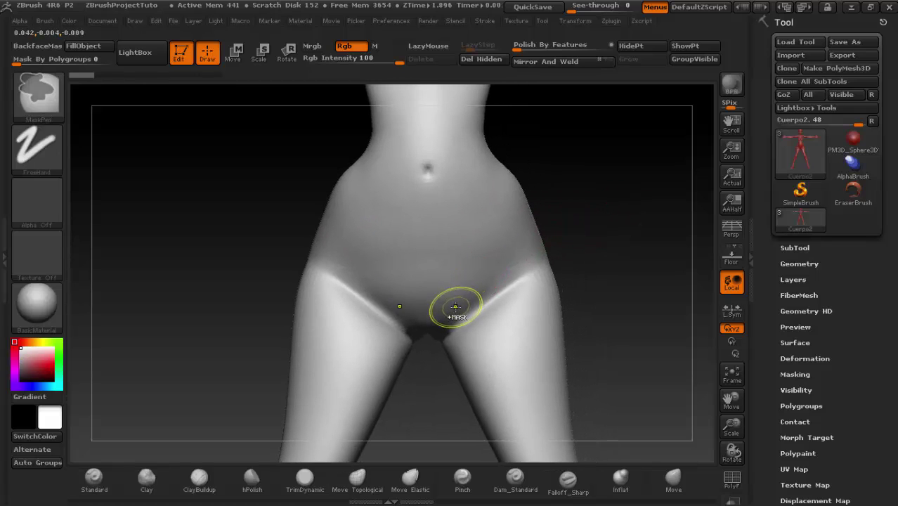
key("ctrl")
mouse_move(446, 316)
left_mouse_down("ctrl")
mouse_move(542, 253)
mouse_move(527, 204)
mouse_move(505, 239)
mouse_move(461, 260)
mouse_move(440, 281)
left_mouse_up("ctrl")
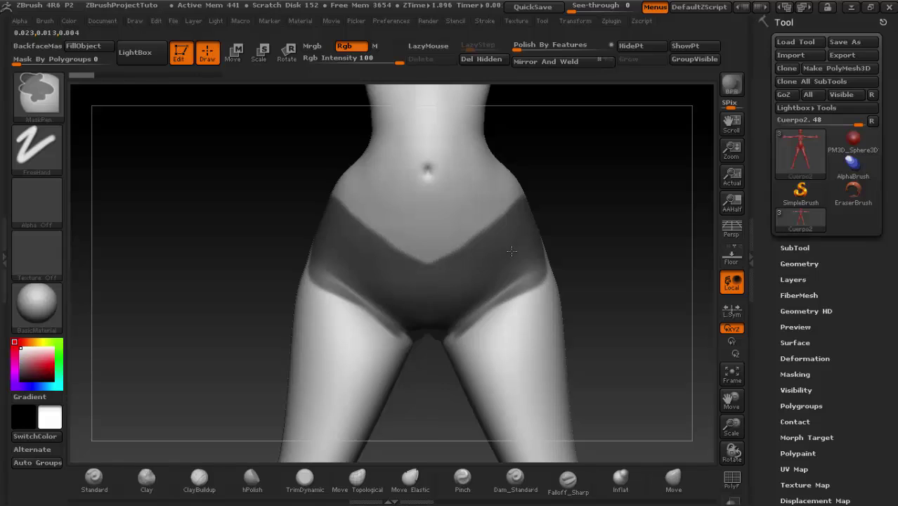
left_click_drag(504, 235, 457, 267, "ctrl")
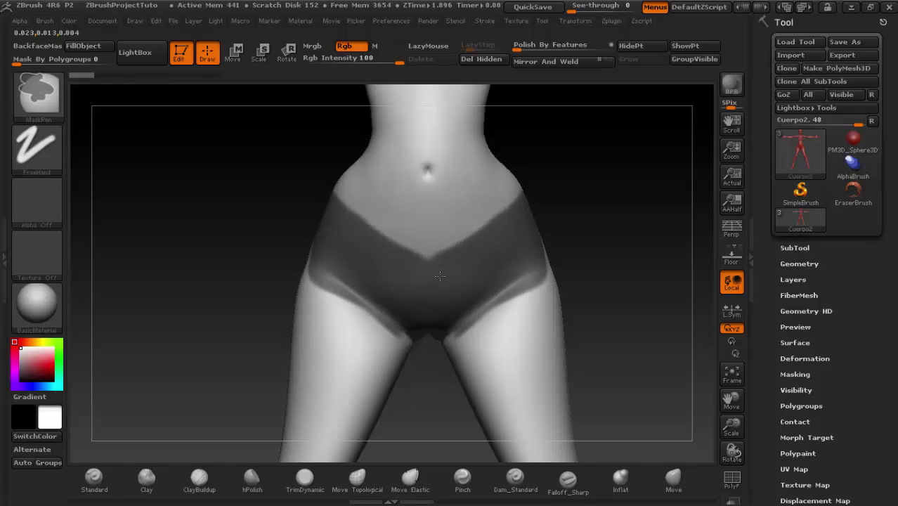
mouse_move(545, 199)
left_mouse_down()
mouse_move(592, 212)
mouse_move(531, 227)
left_mouse_up()
mouse_move(475, 204)
left_mouse_down("ctrl")
mouse_move(535, 198)
mouse_move(537, 236)
mouse_move(484, 260)
mouse_move(531, 280)
mouse_move(562, 337)
mouse_move(583, 295)
mouse_move(541, 256)
mouse_move(579, 231)
mouse_move(506, 274)
mouse_move(318, 297)
left_mouse_up("ctrl")
- Soften the mask edges and extend the mask up the central crease
left_click(465, 321, "ctrl")
mouse_move(465, 321)
left_mouse_down("ctrl")
mouse_move(492, 330)
mouse_move(510, 295)
mouse_move(498, 266)
left_mouse_up("ctrl")
left_click_drag(341, 247, 414, 332)
- Lower the brush Draw Size to 12
key("space")
mouse_move(372, 286)
left_mouse_down()
mouse_move(364, 288)
mouse_move(383, 265)
mouse_move(383, 284)
mouse_move(429, 304)
mouse_move(476, 363)
mouse_move(472, 329)
mouse_move(398, 273)
left_mouse_up()
mouse_move(256, 301)
left_mouse_down()
mouse_move(217, 281)
mouse_move(260, 331)
left_mouse_up()
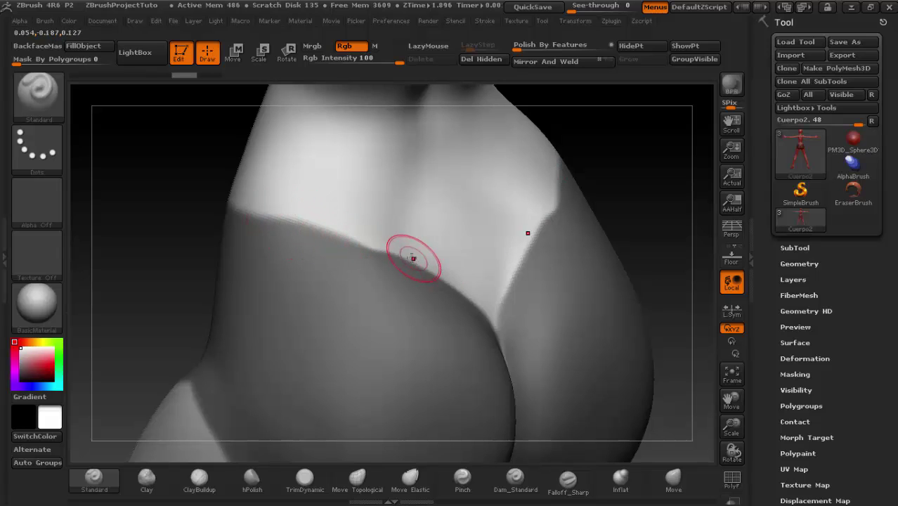
left_click_drag(615, 180, 605, 212)
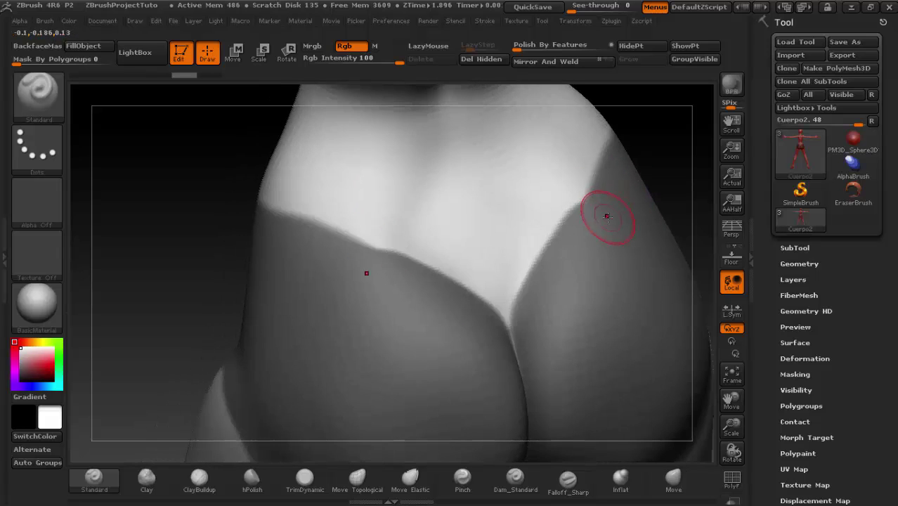
- Refine the mask border along the V crease and side of the hip with MaskPen
key("space")
key("ctrl")
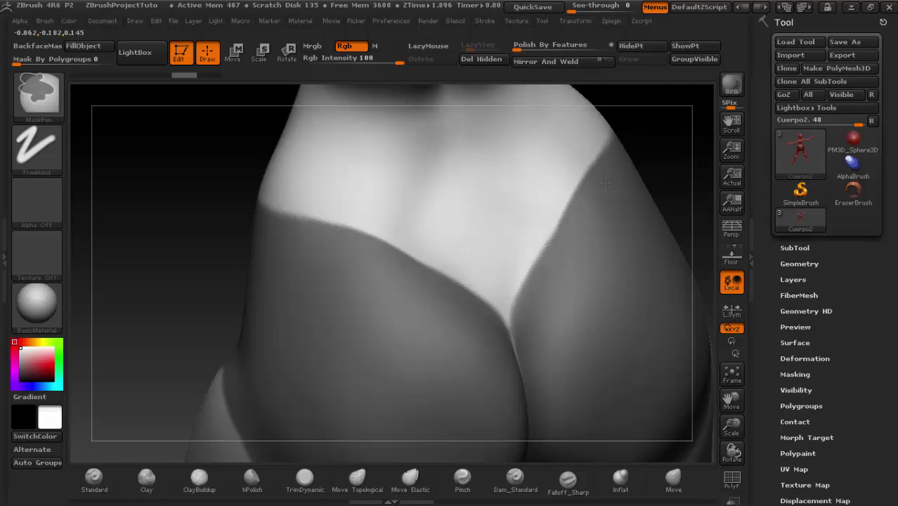
left_click_drag(553, 258, 504, 308, "ctrl")
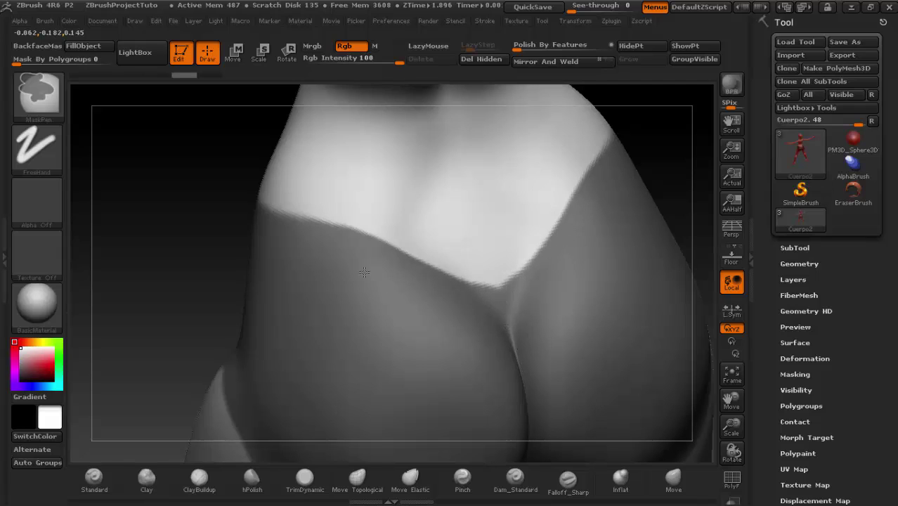
left_click_drag(194, 261, 297, 261)
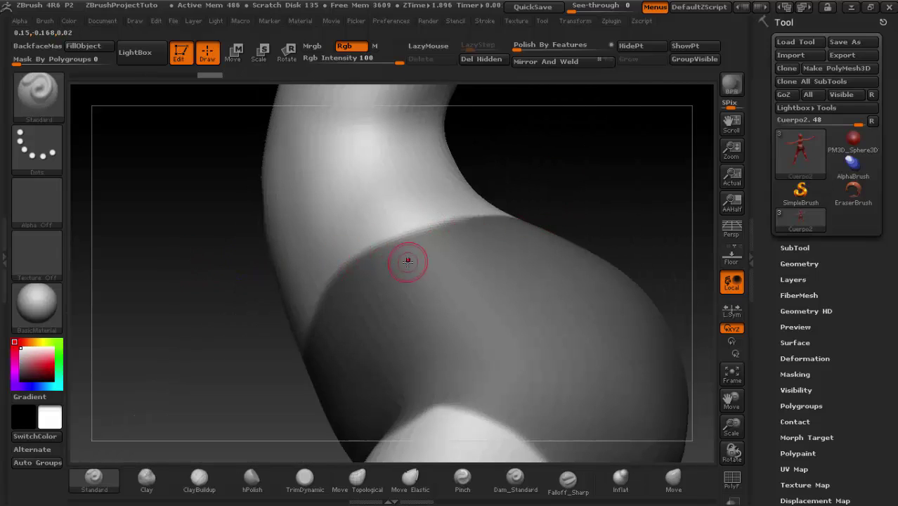
key("ctrl")
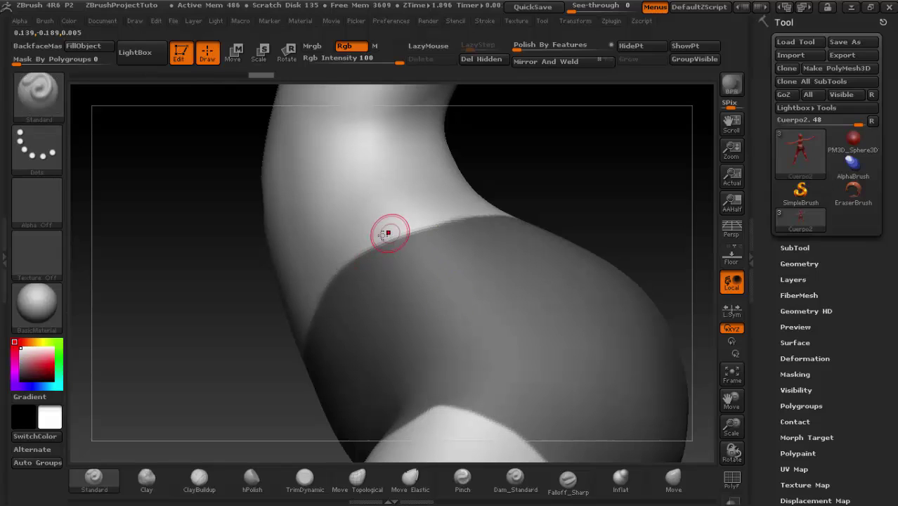
key("ctrl")
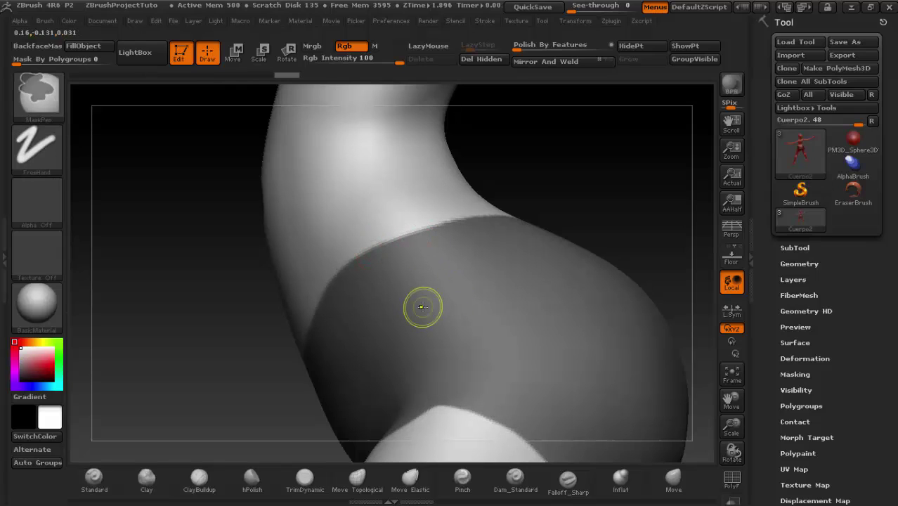
mouse_move(575, 169)
left_mouse_down()
mouse_move(638, 176)
mouse_move(512, 290)
mouse_move(577, 241)
left_mouse_up()
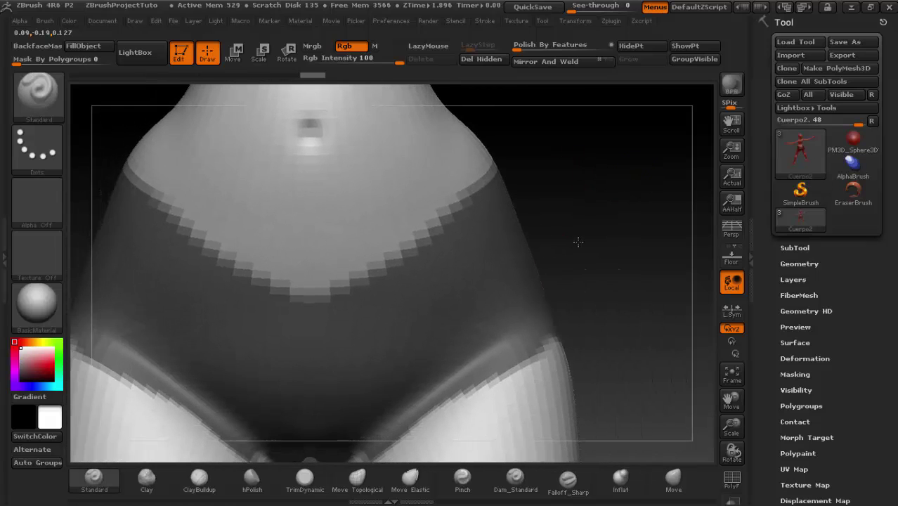
- Try blurring the jagged mask edges, then undo to keep them sharp
left_click(396, 332, "ctrl")
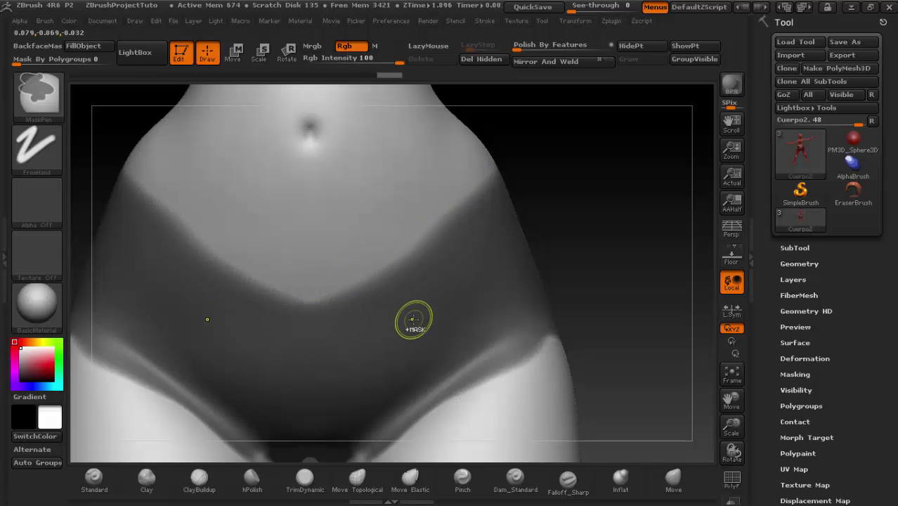
key("ctrl")
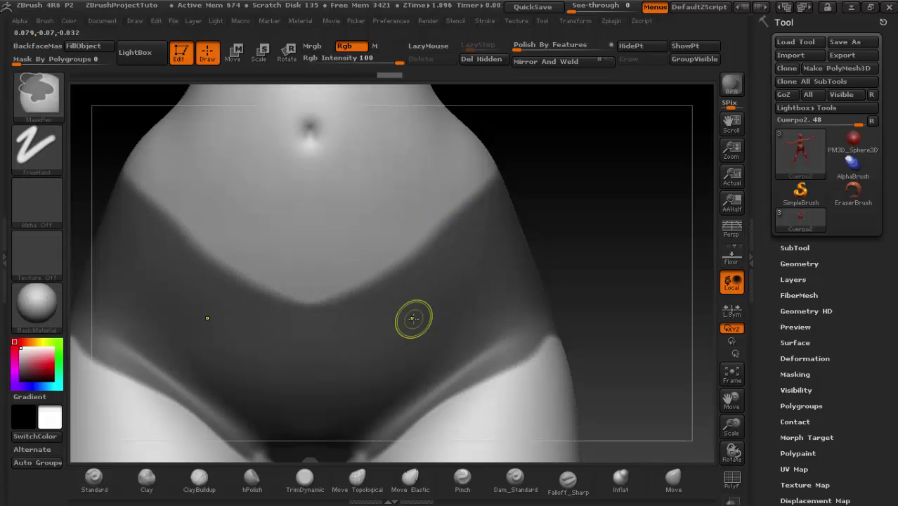
key("ctrl+z")
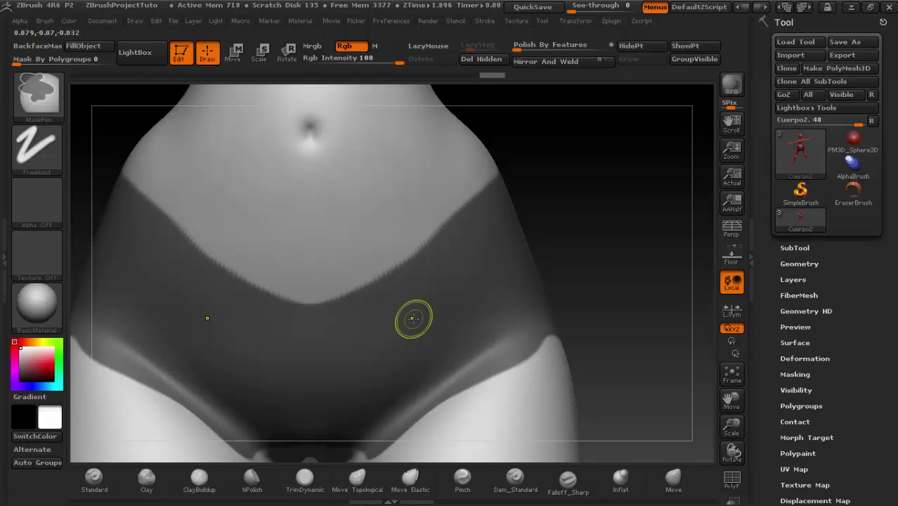
- Mask the central strip between the legs so the front and rear masks join
mouse_move(587, 281)
left_mouse_down()
mouse_move(452, 283)
mouse_move(570, 294)
mouse_move(642, 241)
left_mouse_up()
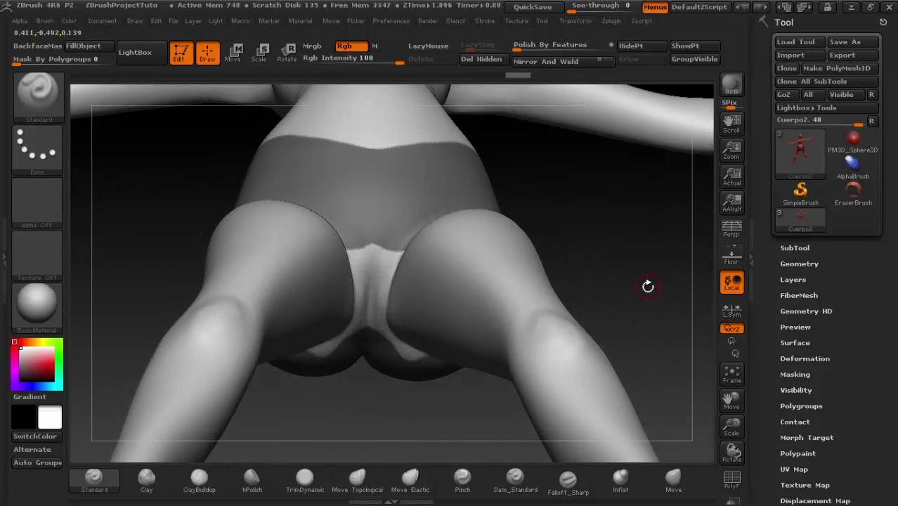
key("ctrl")
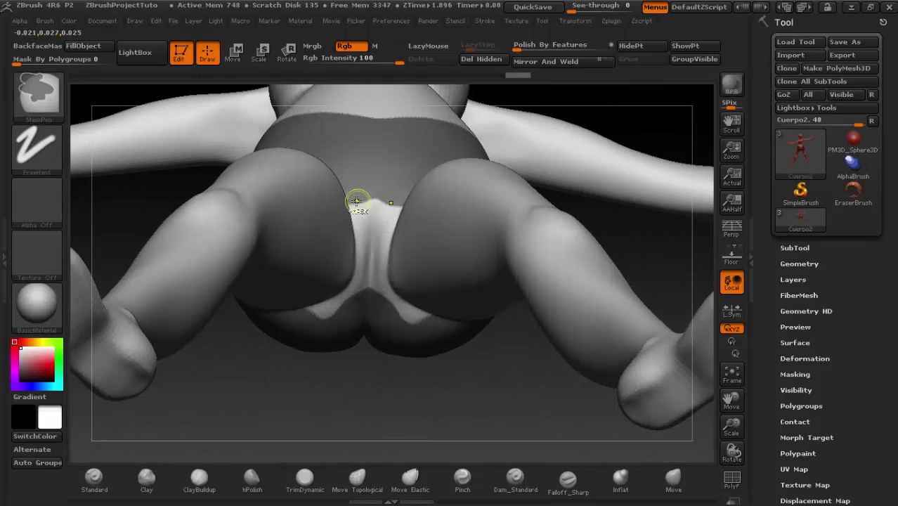
left_click_drag(359, 221, 364, 295, "ctrl")
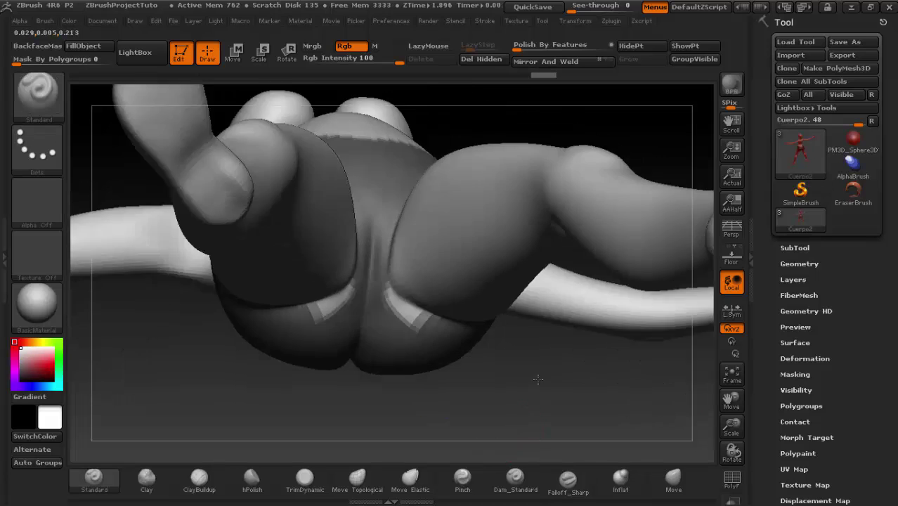
mouse_move(435, 403)
left_mouse_down()
mouse_move(374, 289)
mouse_move(315, 303)
left_mouse_up()
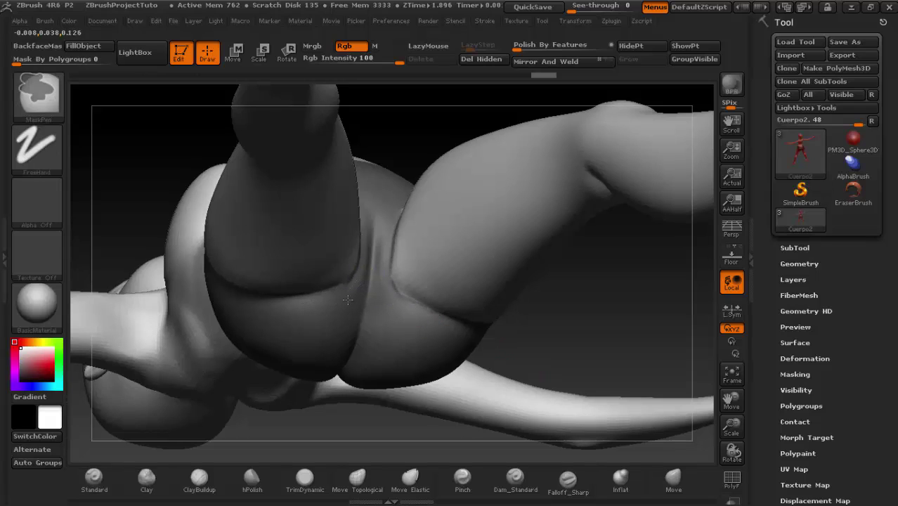
mouse_move(626, 297)
left_mouse_down()
mouse_move(607, 417)
mouse_move(575, 302)
mouse_move(249, 256)
left_mouse_up()
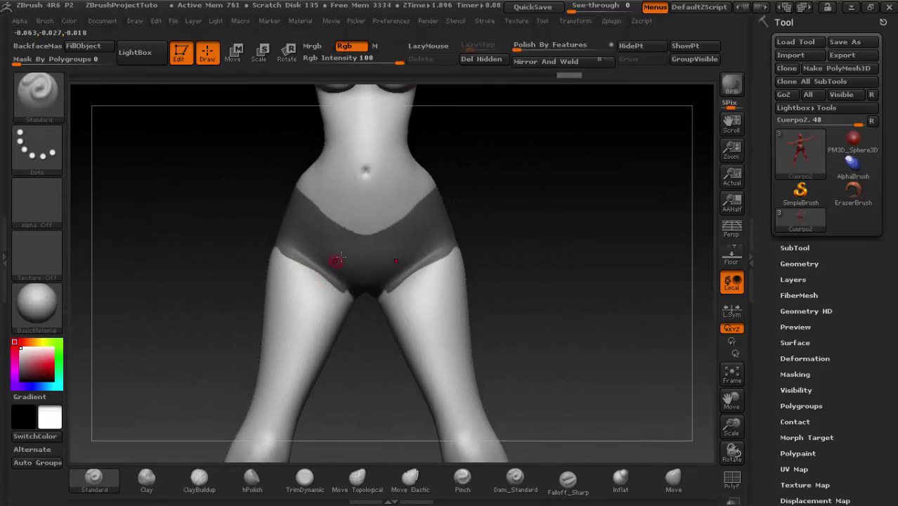
left_click_drag(559, 286, 517, 291)
mouse_move(513, 341)
left_mouse_down()
mouse_move(505, 327)
mouse_move(579, 344)
mouse_move(581, 321)
mouse_move(555, 274)
mouse_move(527, 263)
mouse_move(538, 264)
mouse_move(533, 279)
mouse_move(575, 269)
mouse_move(569, 304)
mouse_move(527, 303)
mouse_move(553, 301)
left_mouse_up()
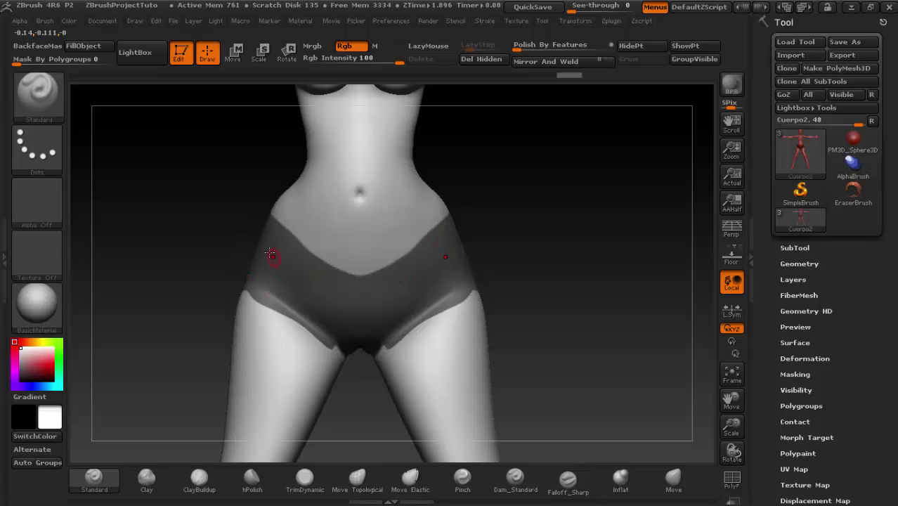
mouse_move(546, 278)
left_mouse_down()
mouse_move(567, 257)
mouse_move(595, 280)
mouse_move(587, 307)
mouse_move(537, 315)
mouse_move(532, 338)
mouse_move(555, 294)
mouse_move(511, 296)
left_mouse_up()
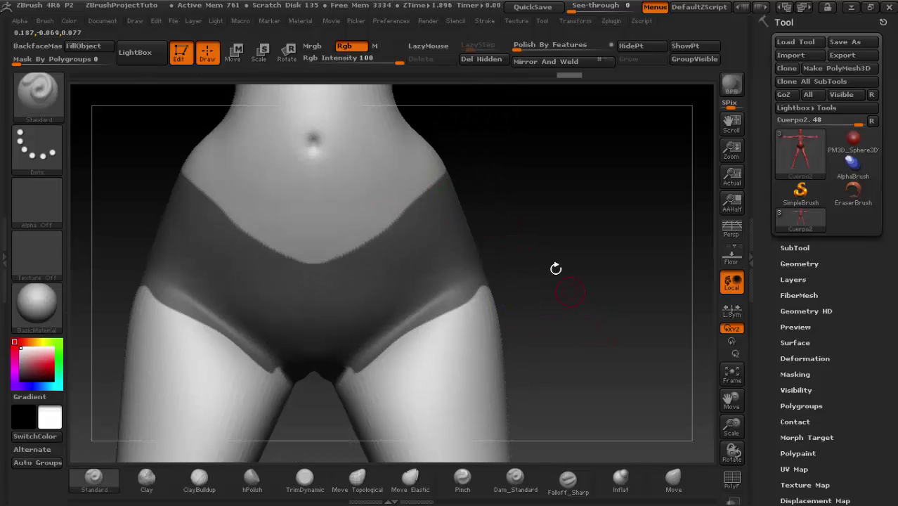
mouse_move(324, 279)
left_mouse_down()
mouse_move(585, 255)
mouse_move(541, 281)
mouse_move(396, 223)
left_mouse_up()
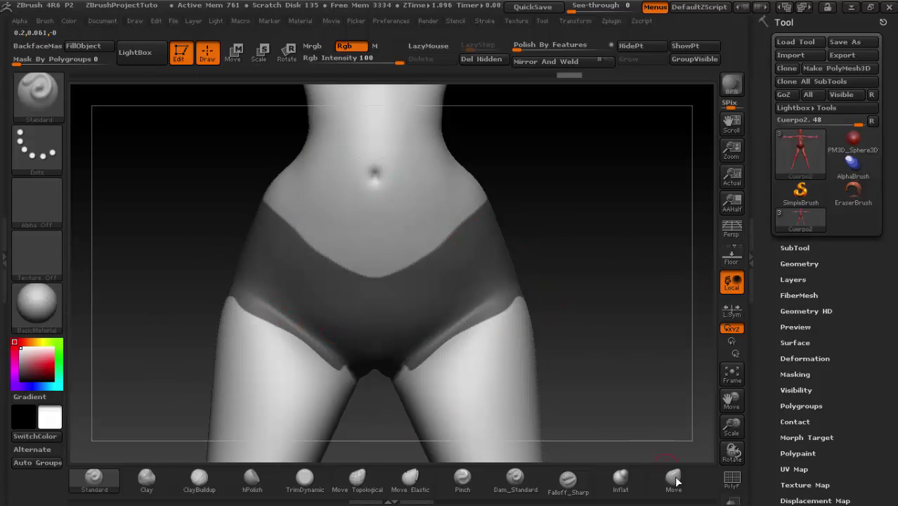
left_click(732, 481)
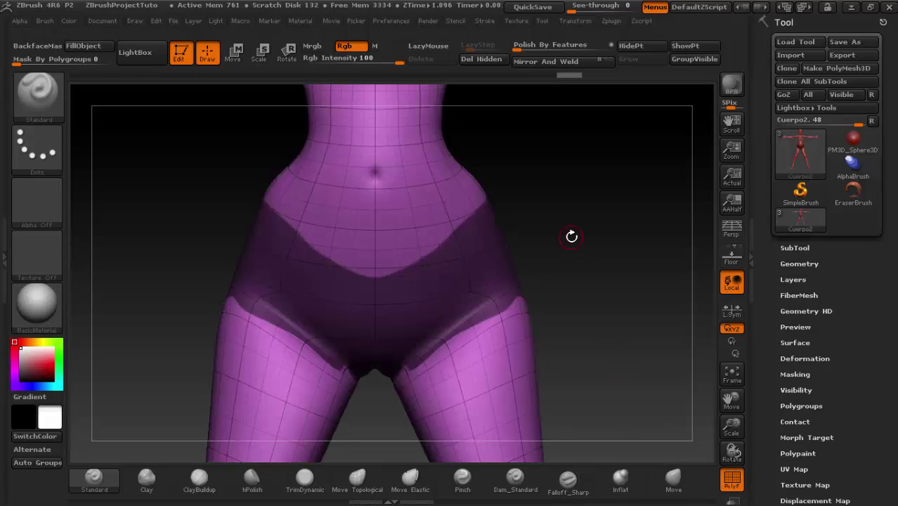
key("shift")
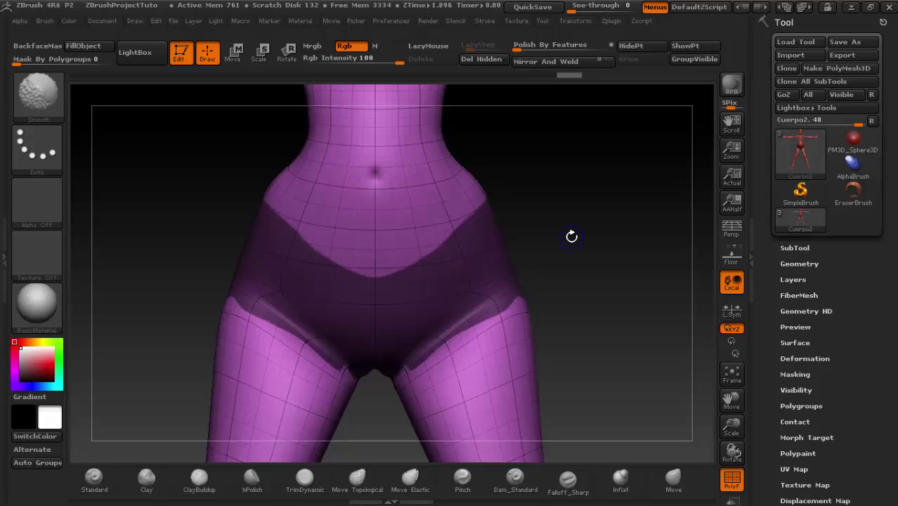
key("shift+f")
key("shift+f")
key("shift+f")
key("shift+f")
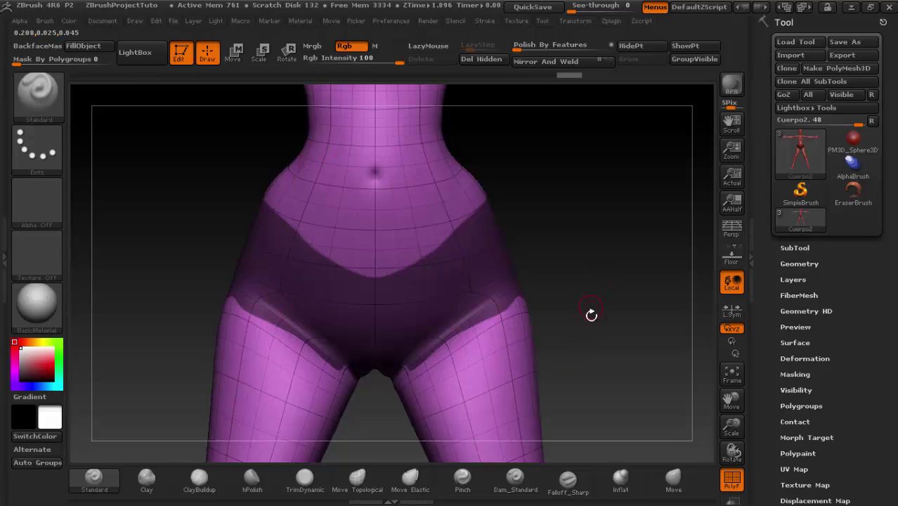
mouse_move(591, 315)
left_mouse_down("alt")
mouse_move(577, 253)
mouse_move(557, 253)
left_mouse_up("alt")
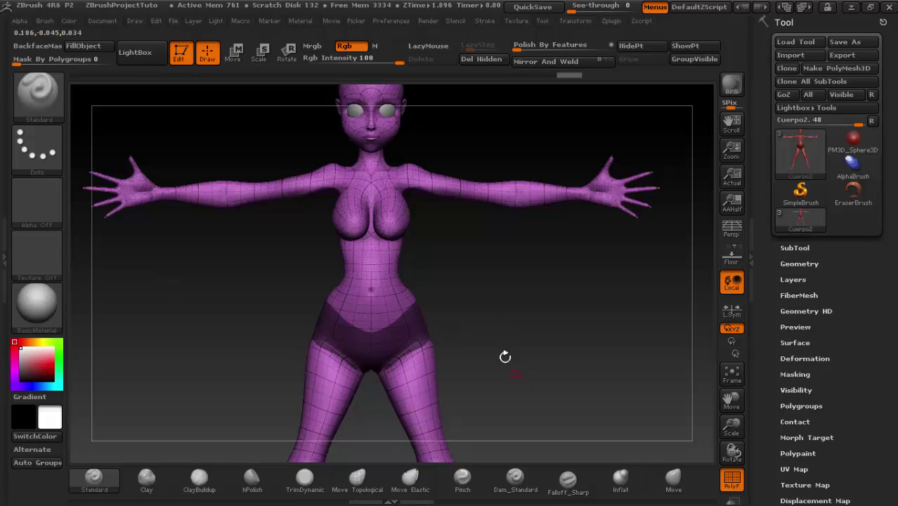
left_click_drag(504, 357, 411, 202, "alt")
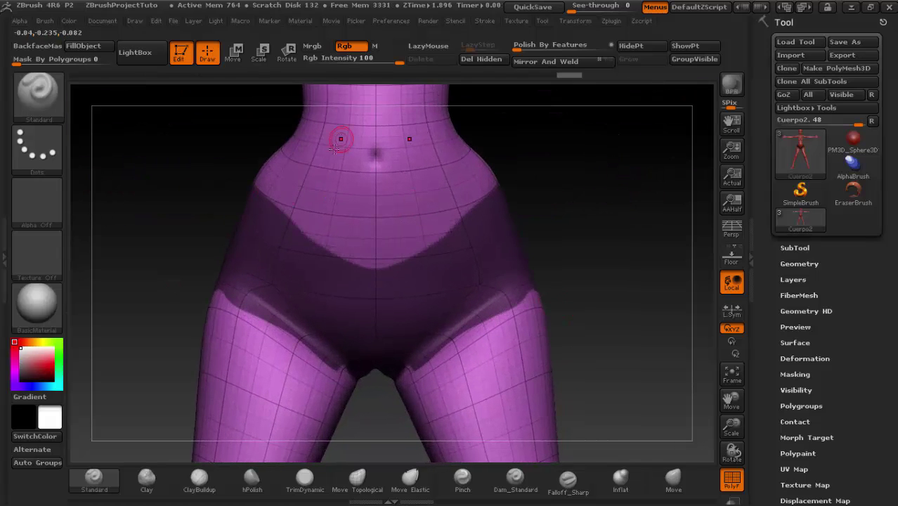
left_click_drag(602, 337, 579, 127, "alt")
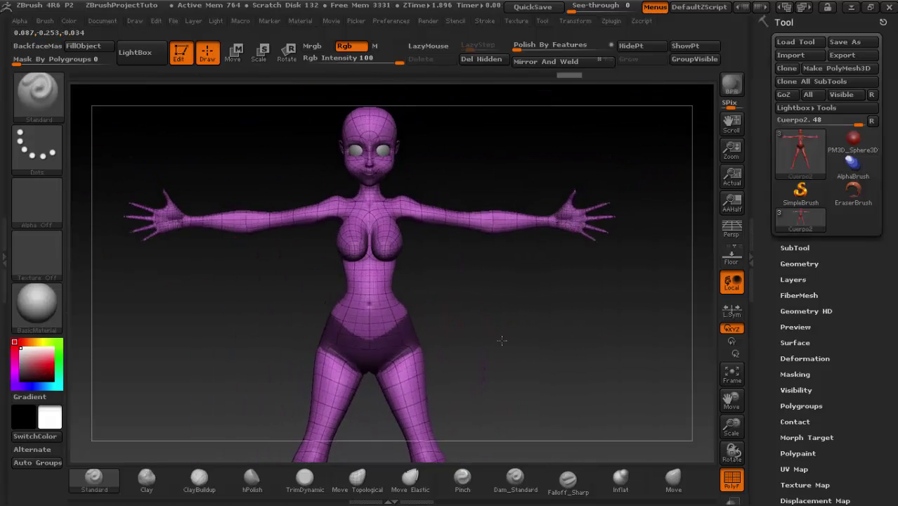
mouse_move(234, 237)
left_mouse_down("alt")
mouse_move(578, 431)
mouse_move(633, 345)
left_mouse_up("alt")
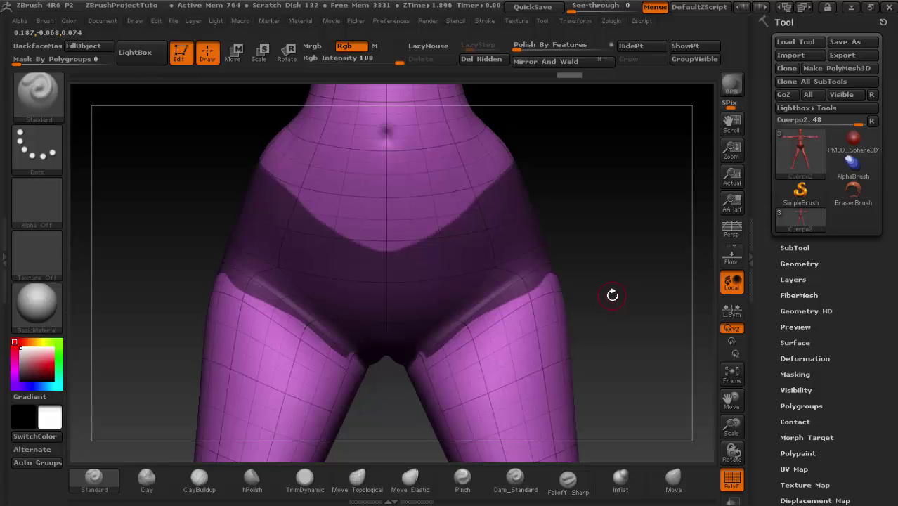
- Group the masked briefs area into a new polygroup with Ctrl+W
key("ctrl")
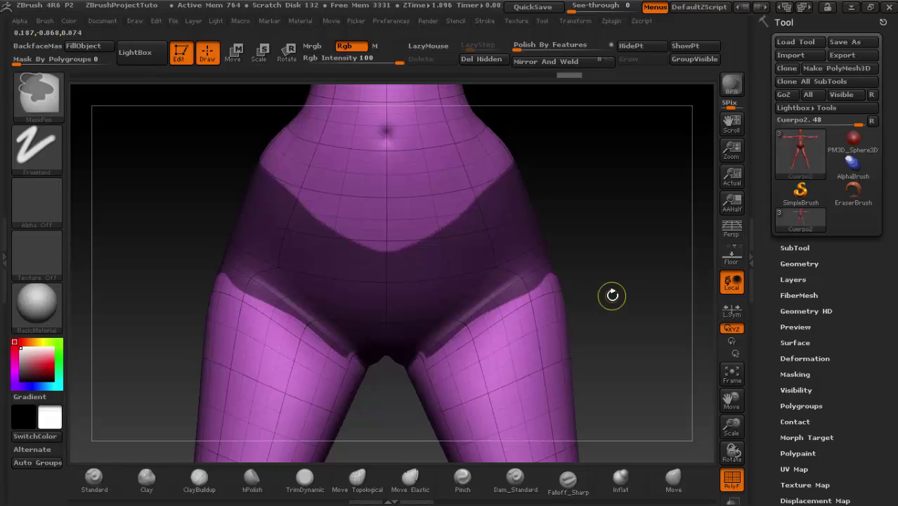
key("ctrl+w")
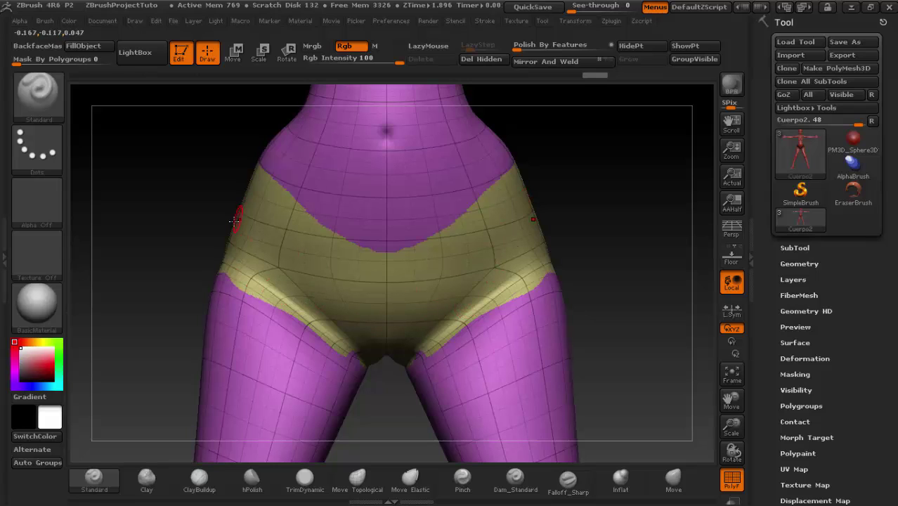
- Restore the dark hip mask in place of the yellow group and expand Tool > Polygroups
key("ctrl")
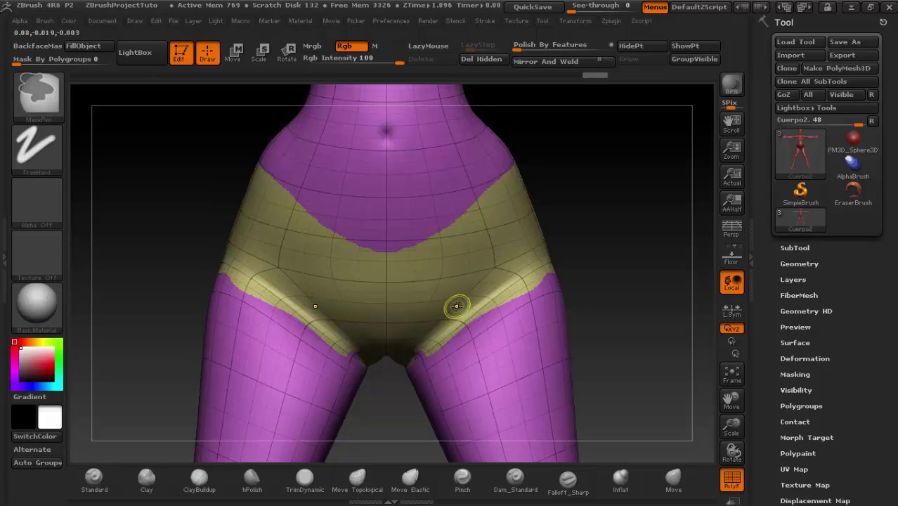
left_click(457, 306, "ctrl")
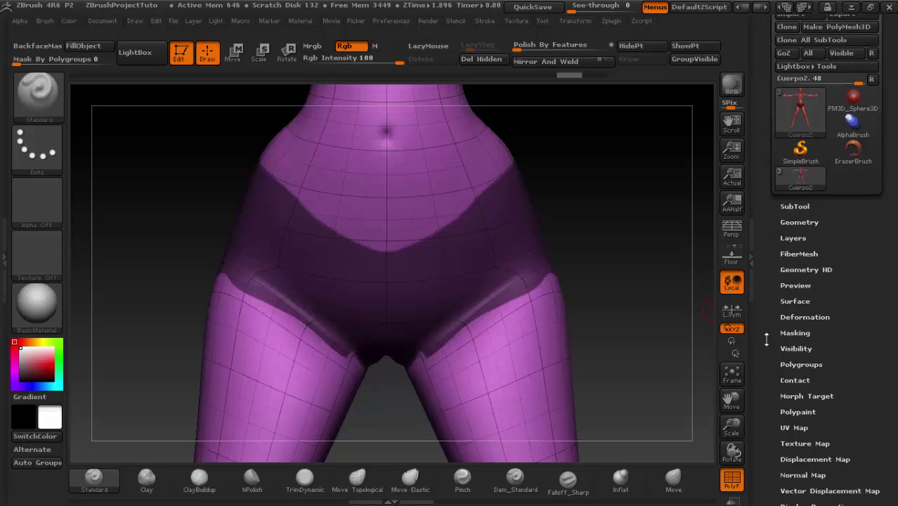
left_click_drag(768, 379, 769, 190)
left_click(808, 215)
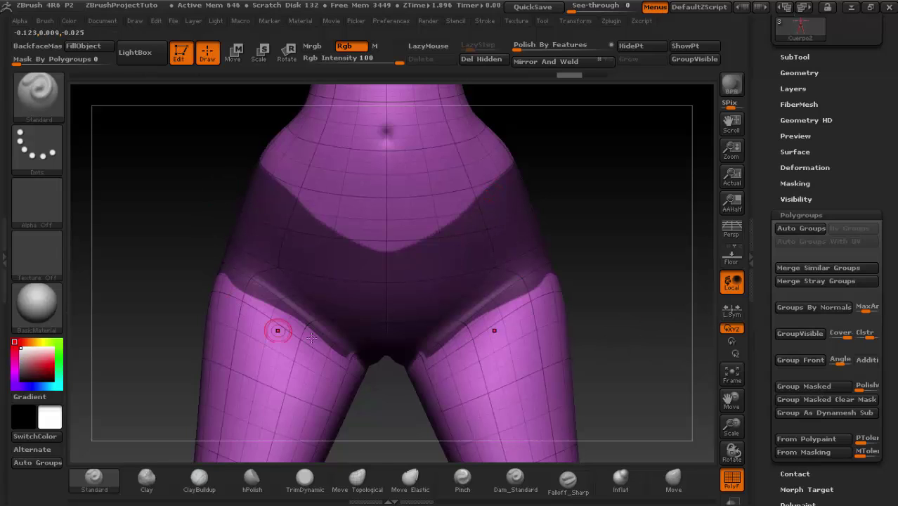
- Apply Group Masked to make the hip band its own polygroup, toggling PolyF to inspect it
left_click(809, 385)
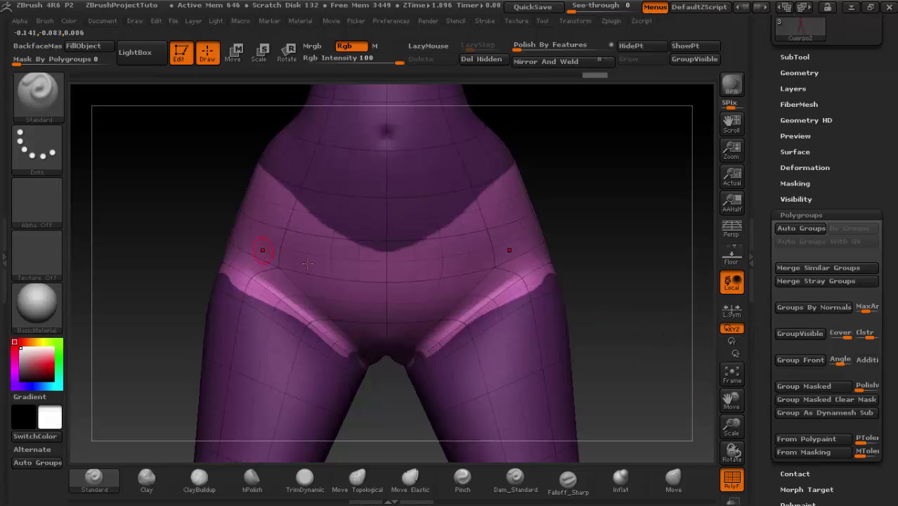
left_click_drag(626, 234, 591, 284)
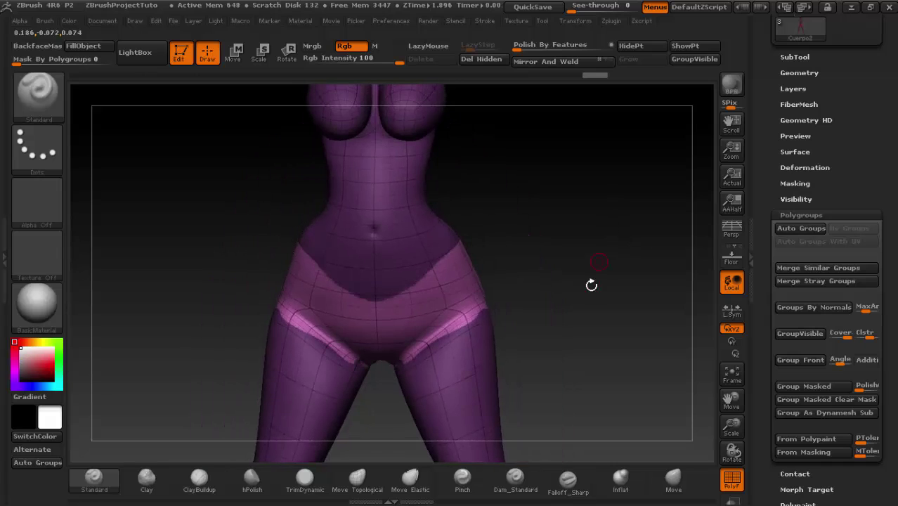
left_click(735, 484)
left_click(735, 484)
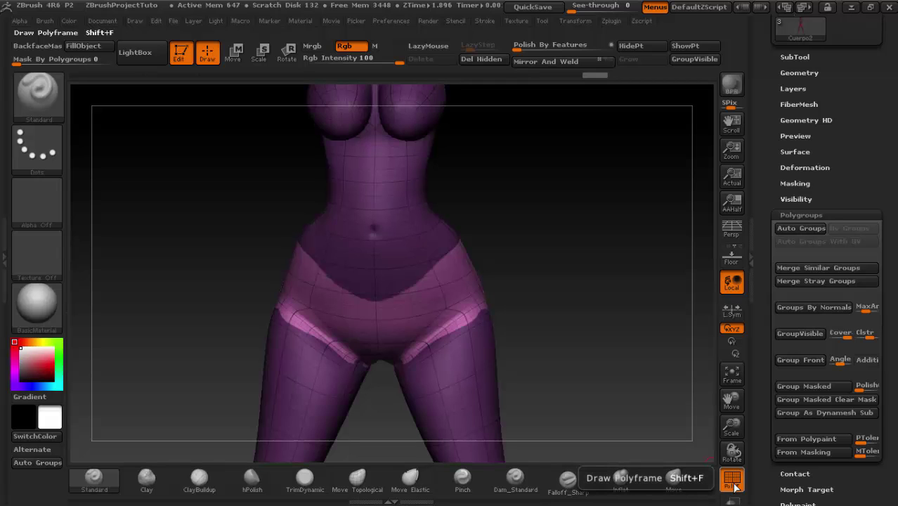
left_click(735, 484)
left_click(735, 484)
left_click(735, 485)
left_click_drag(586, 345, 605, 327, "alt")
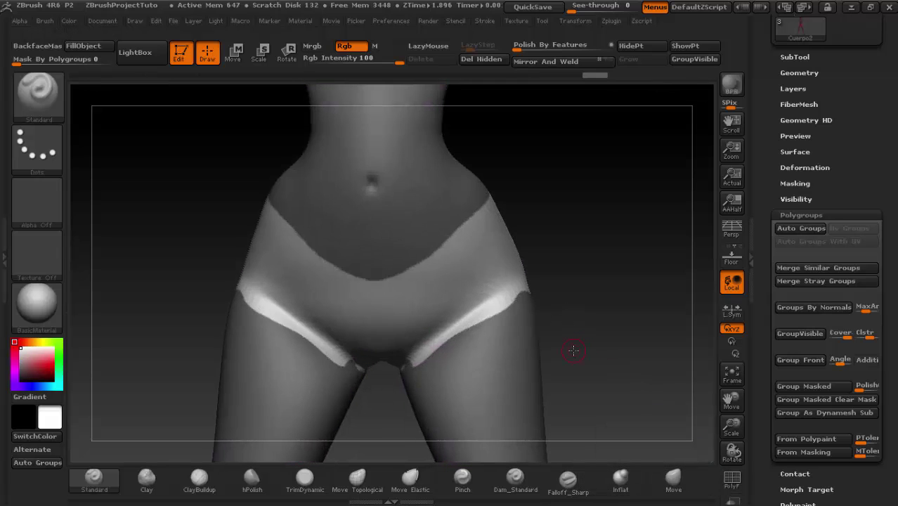
left_click(735, 484)
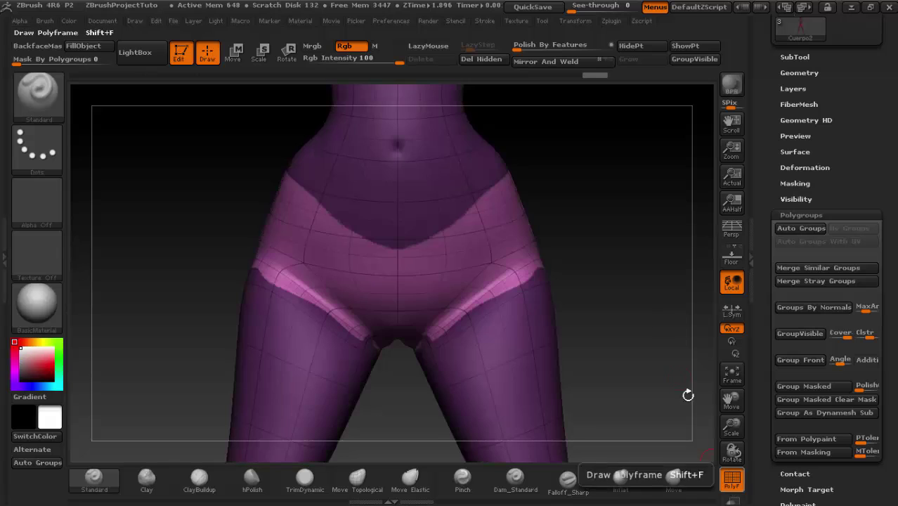
- Undo the hip-band grouping and invert the mask twice so only the briefs band is masked
key("ctrl+w")
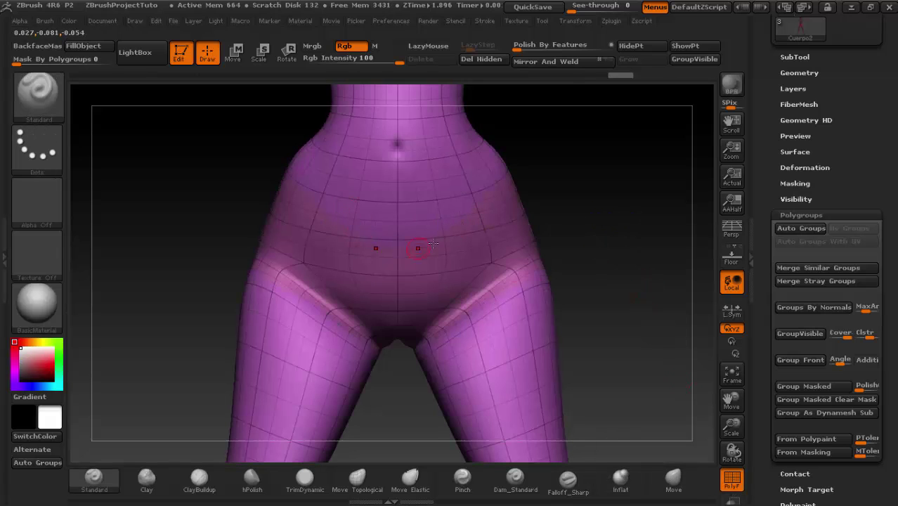
left_click_drag(480, 244, 621, 267, "alt")
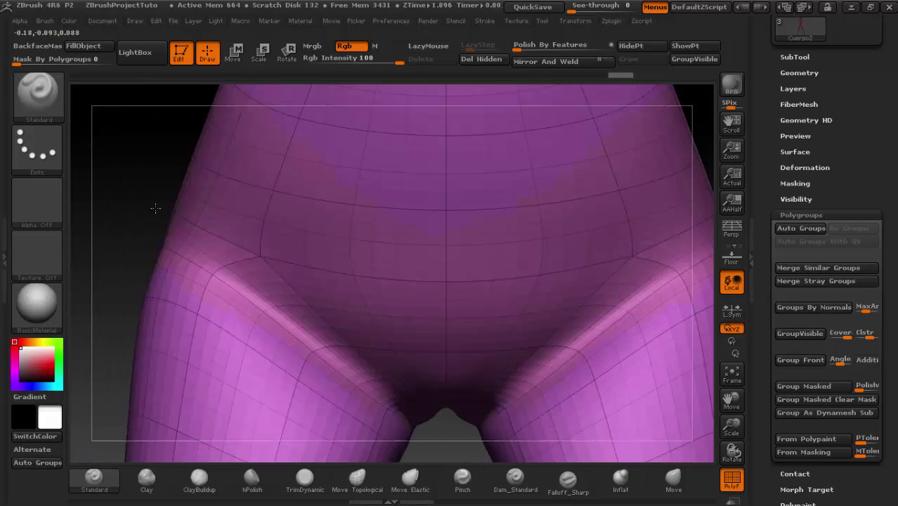
left_click_drag(155, 208, 335, 225)
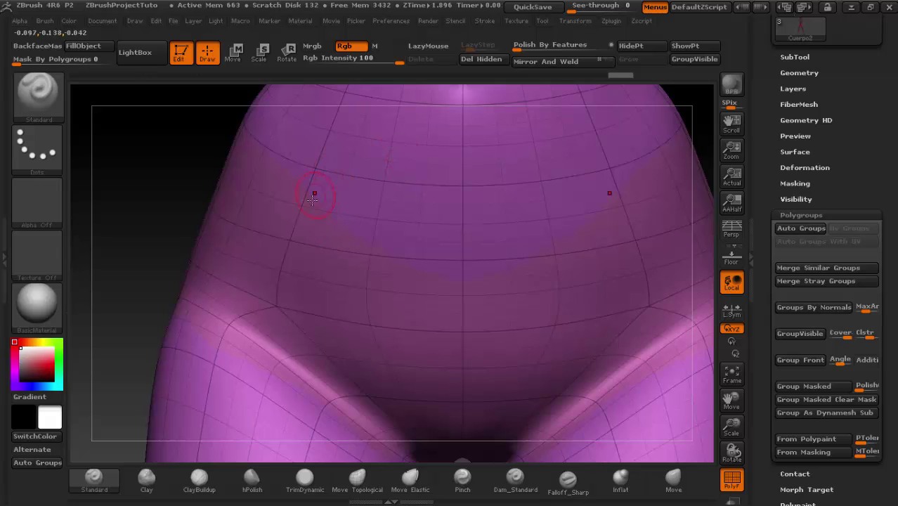
left_click_drag(175, 190, 141, 141, "alt")
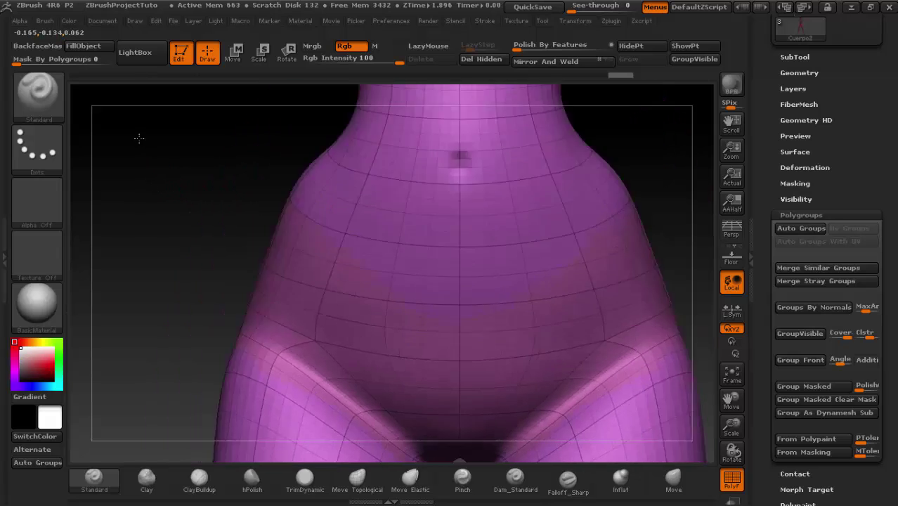
left_click(252, 300, "ctrl")
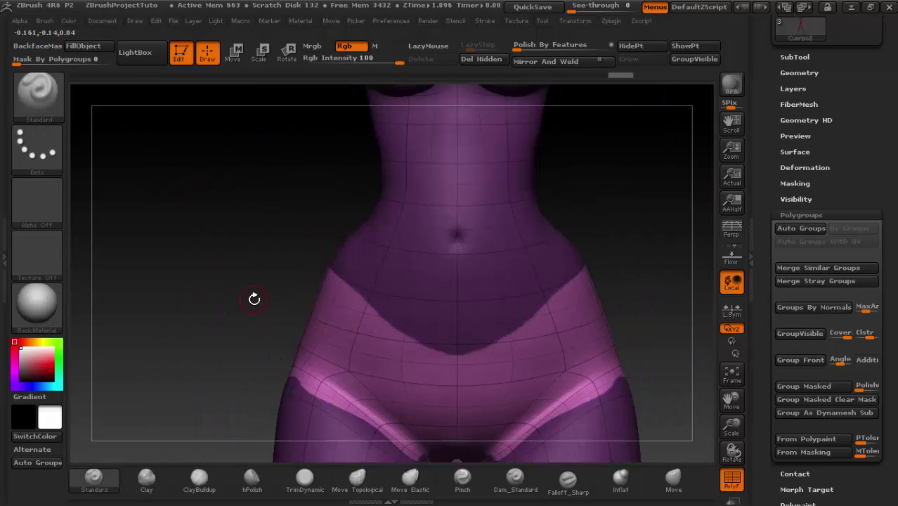
left_click(184, 237, "ctrl")
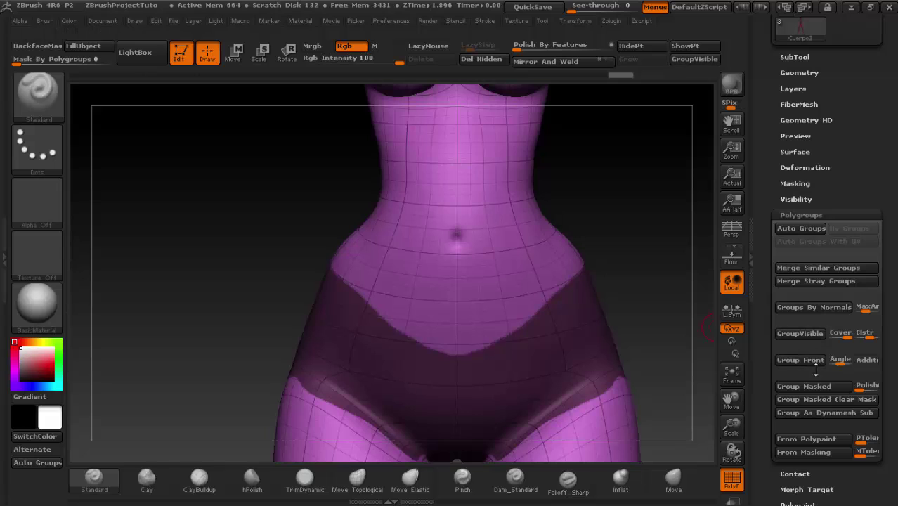
- Turn the masked hip band into a green polygroup and check it from the side and rear
left_click(817, 395)
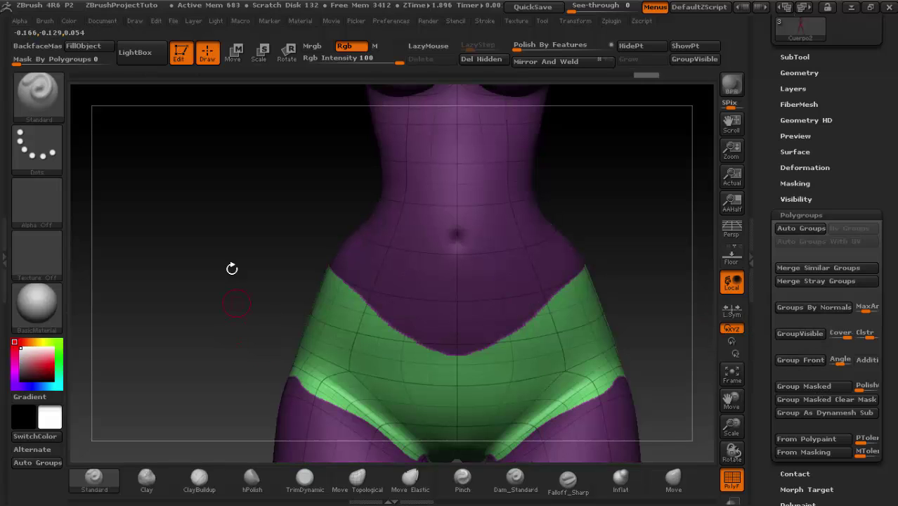
key("ctrl")
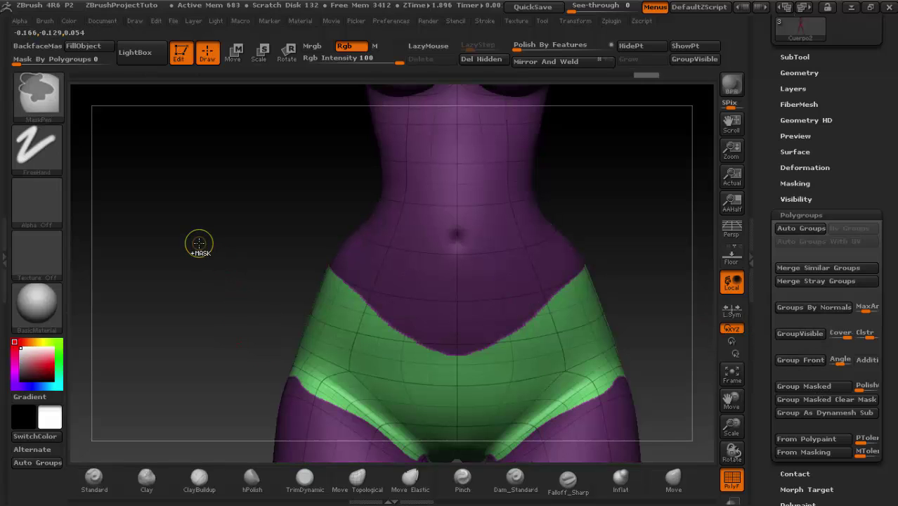
left_click_drag(628, 265, 527, 217, "alt")
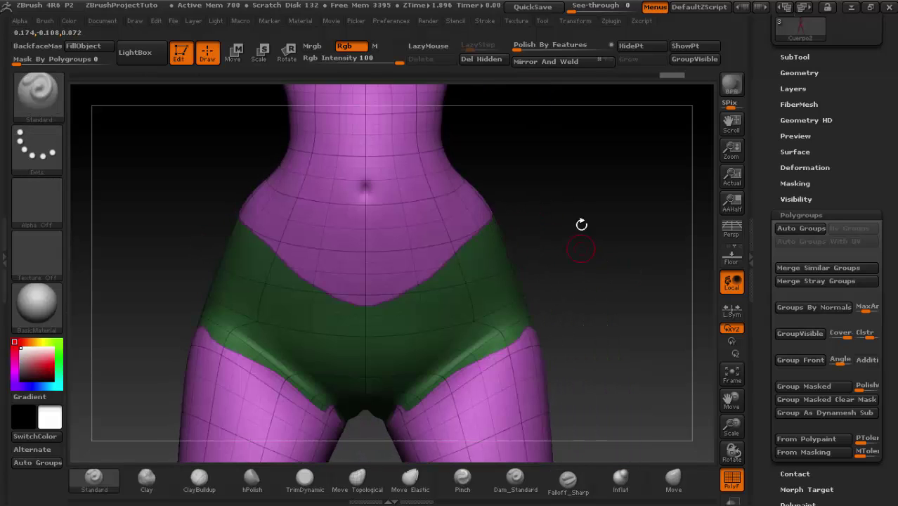
mouse_move(626, 367)
left_mouse_down("alt")
mouse_move(569, 261)
mouse_move(621, 301)
mouse_move(525, 242)
mouse_move(561, 249)
left_mouse_up("alt")
mouse_move(618, 299)
left_mouse_down("alt")
mouse_move(588, 270)
mouse_move(601, 290)
mouse_move(596, 270)
left_mouse_up("alt")
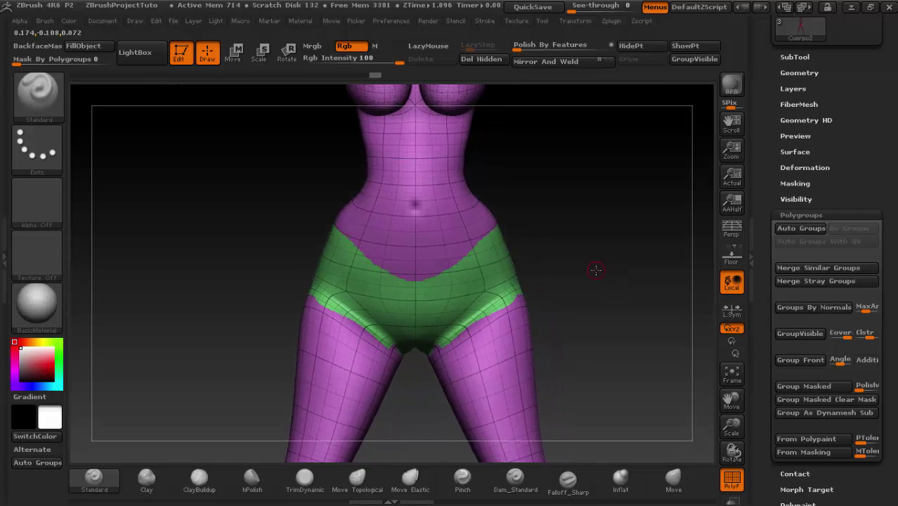
left_click_drag(575, 238, 539, 237, "alt")
left_click_drag(553, 200, 538, 183, "alt")
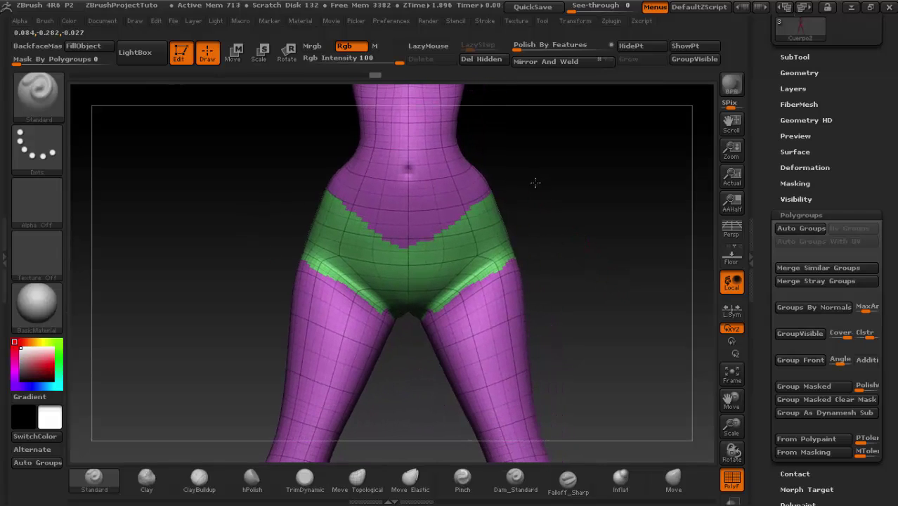
left_click_drag(570, 212, 576, 253, "alt")
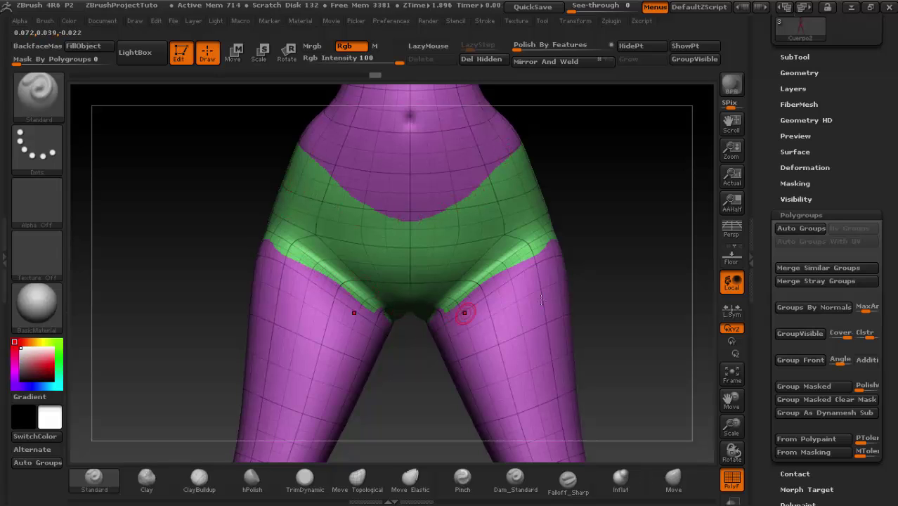
mouse_move(625, 225)
left_mouse_down()
mouse_move(633, 202)
mouse_move(484, 316)
left_mouse_up()
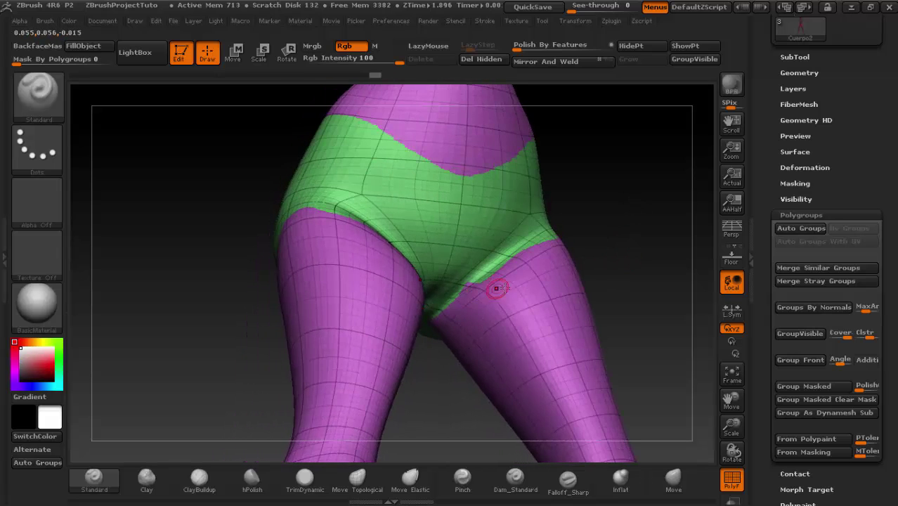
mouse_move(222, 205)
left_mouse_down()
mouse_move(291, 250)
mouse_move(381, 200)
left_mouse_up()
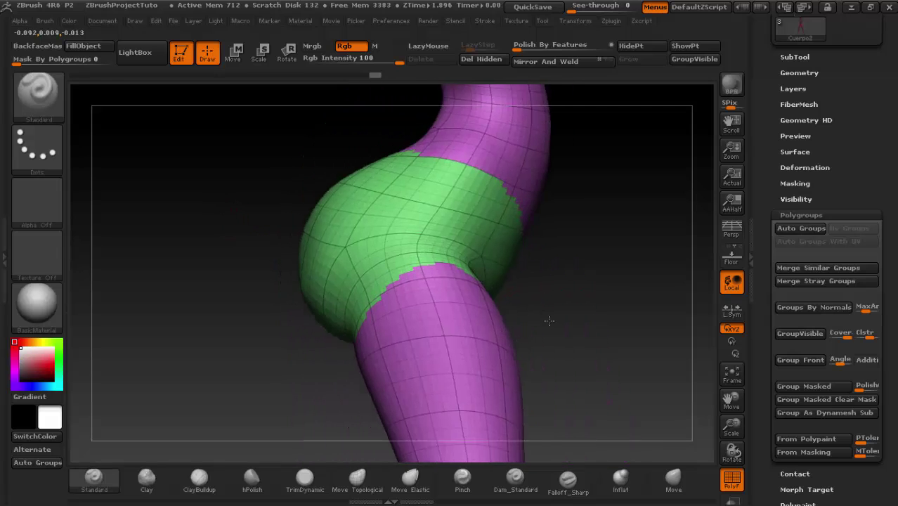
left_click_drag(570, 280, 652, 297)
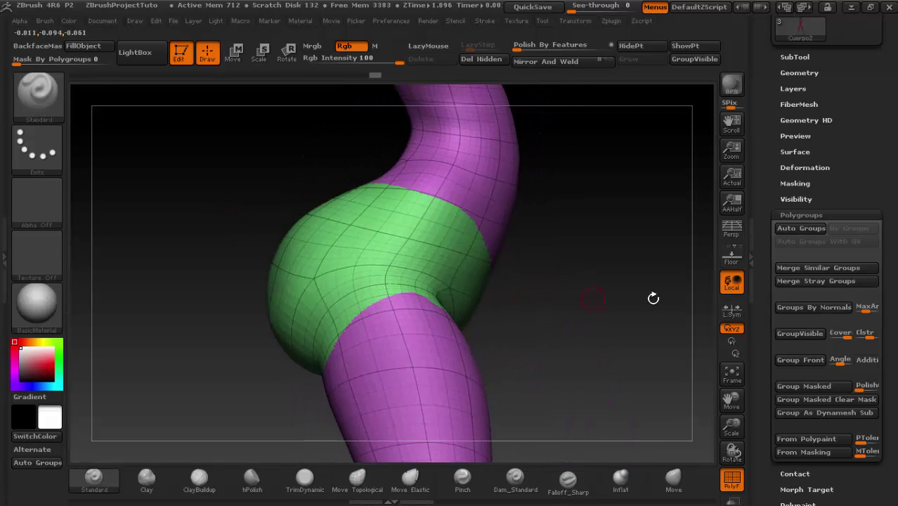
mouse_move(561, 297)
left_mouse_down()
mouse_move(581, 297)
mouse_move(565, 253)
mouse_move(593, 262)
mouse_move(555, 273)
left_mouse_up()
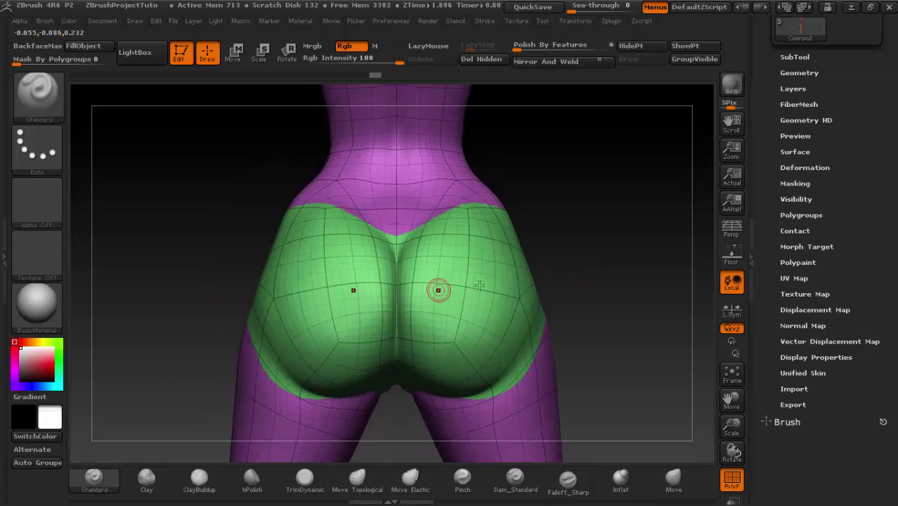
left_click(52, 19)
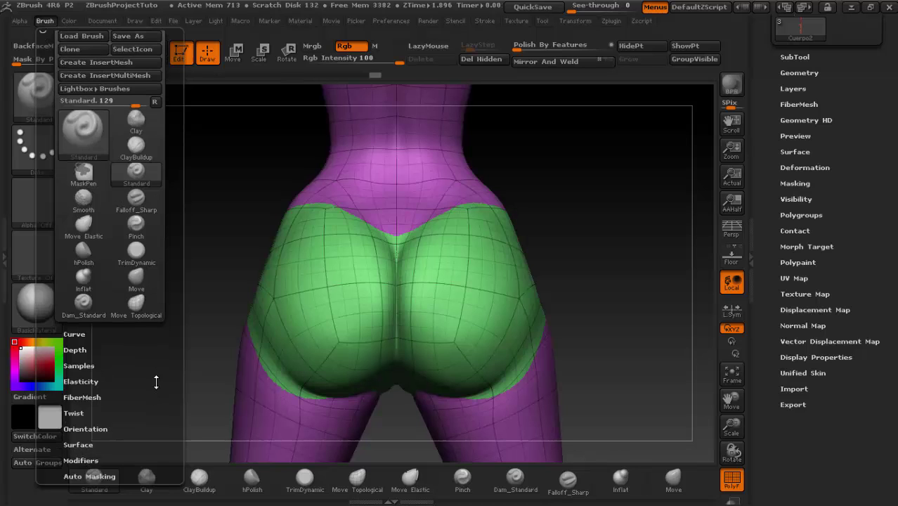
left_click_drag(156, 382, 154, 313)
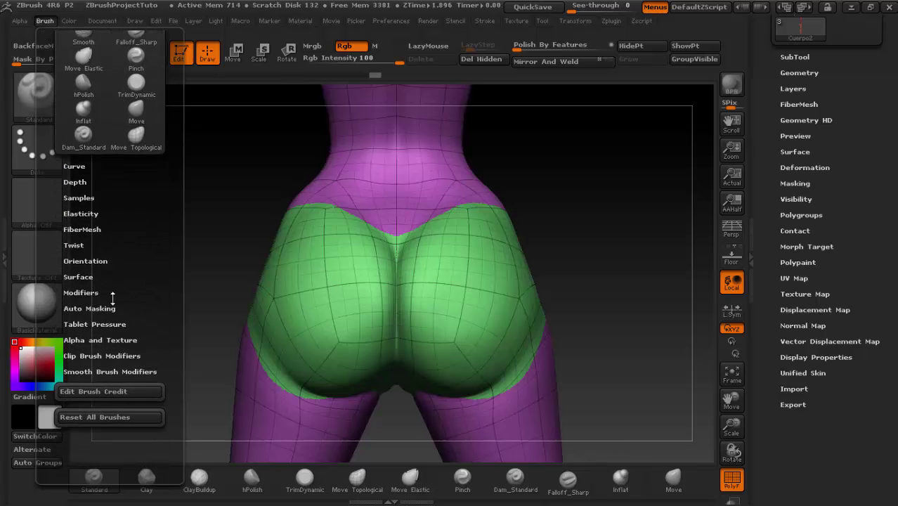
left_click(105, 307)
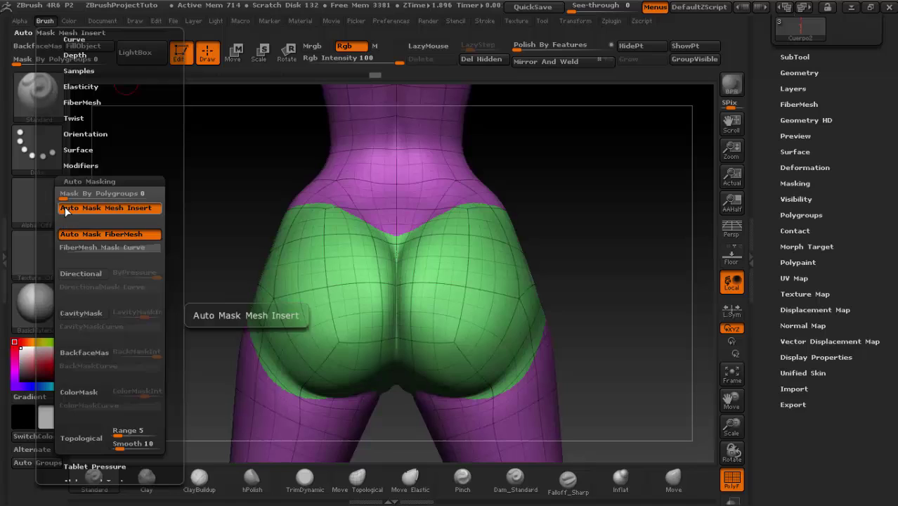
left_click(74, 198)
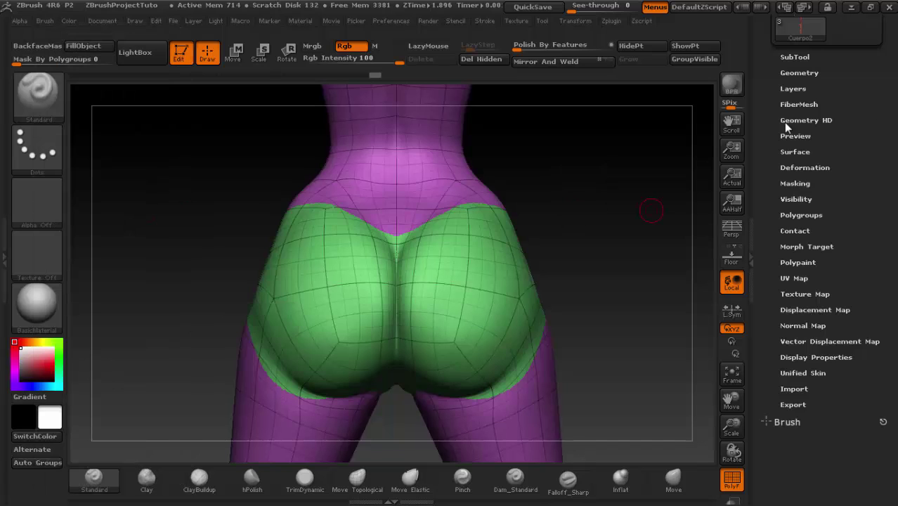
- Dock the Brush palette in the right tray
left_click_drag(762, 60, 766, 207)
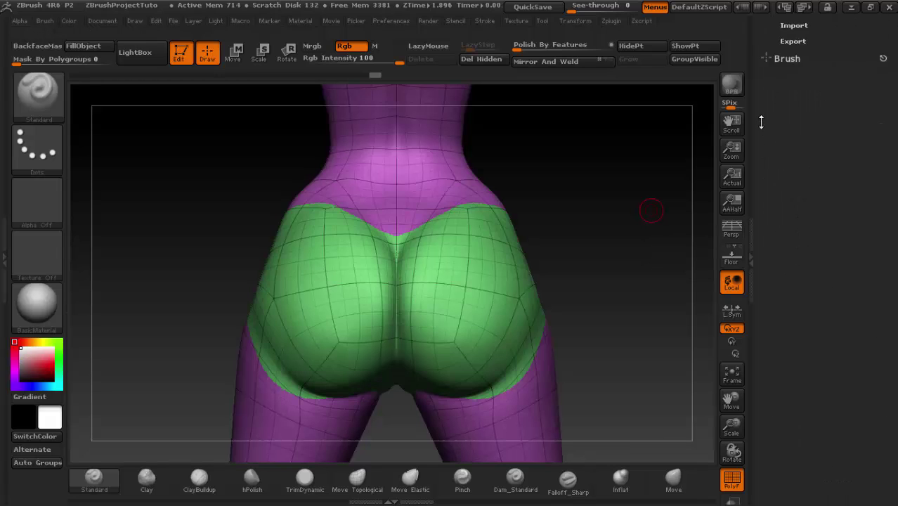
left_click_drag(771, 268, 771, 141)
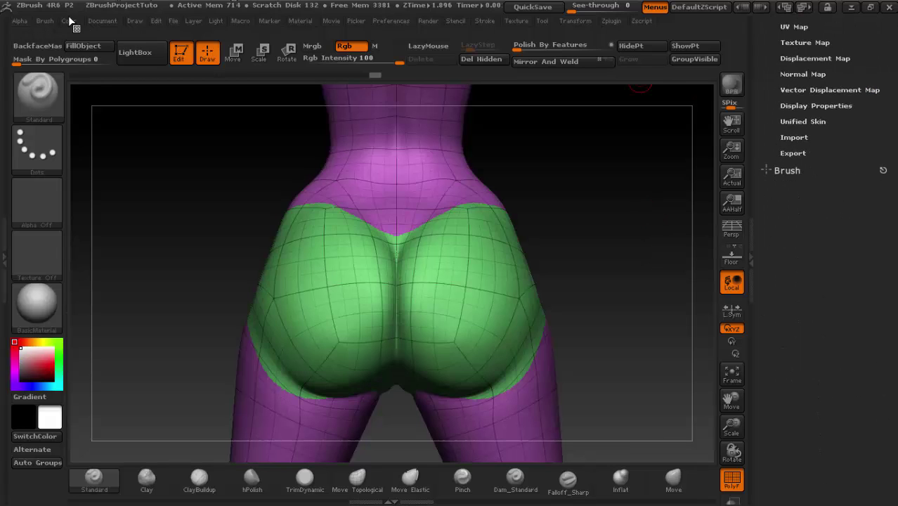
left_click(44, 20)
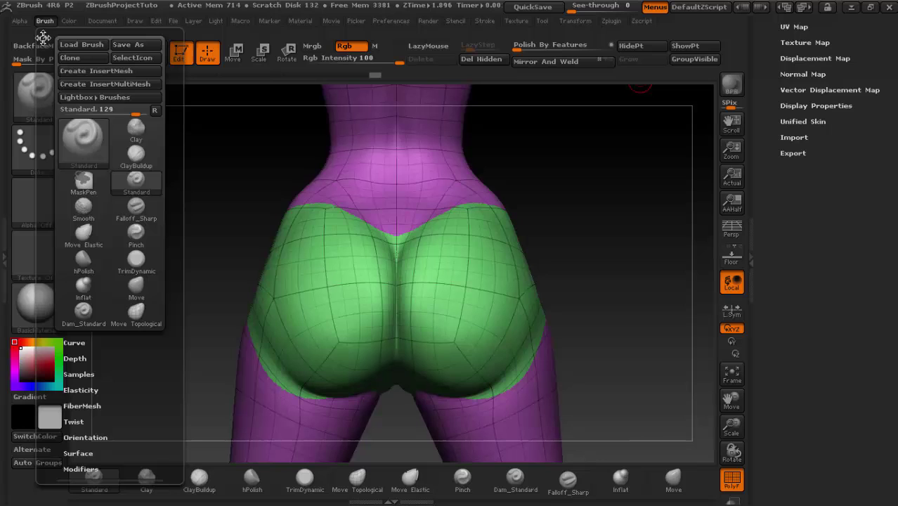
left_click_drag(42, 37, 770, 274)
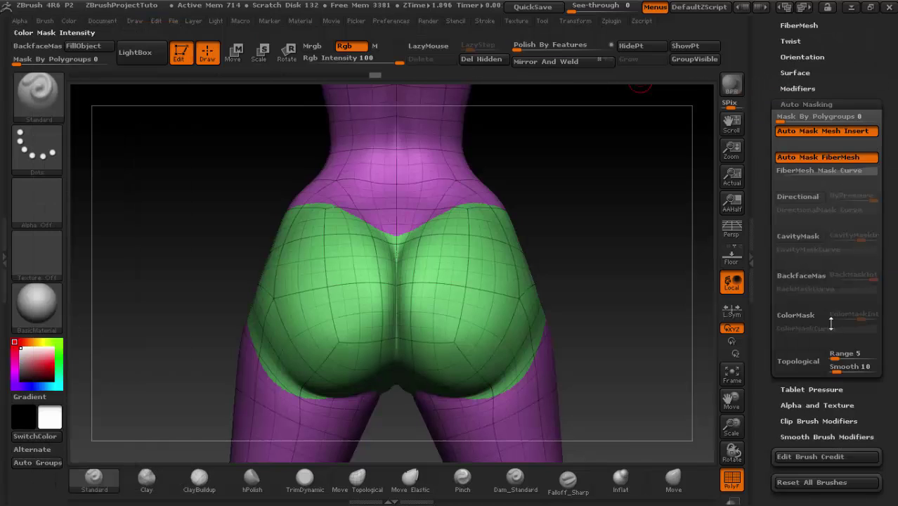
left_click_drag(830, 322, 831, 309)
- Set Brush > Auto Masking > Mask By Polygroups to 100
left_click(785, 103)
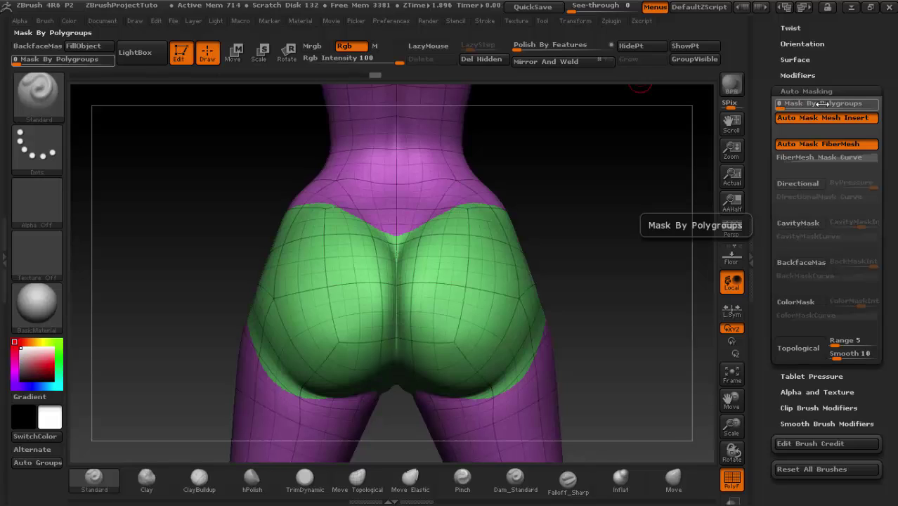
key("Return")
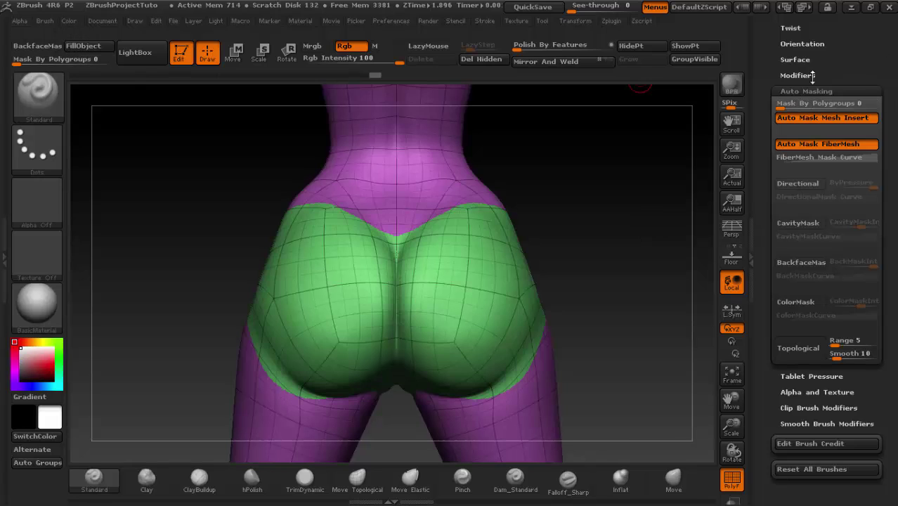
left_click(777, 75)
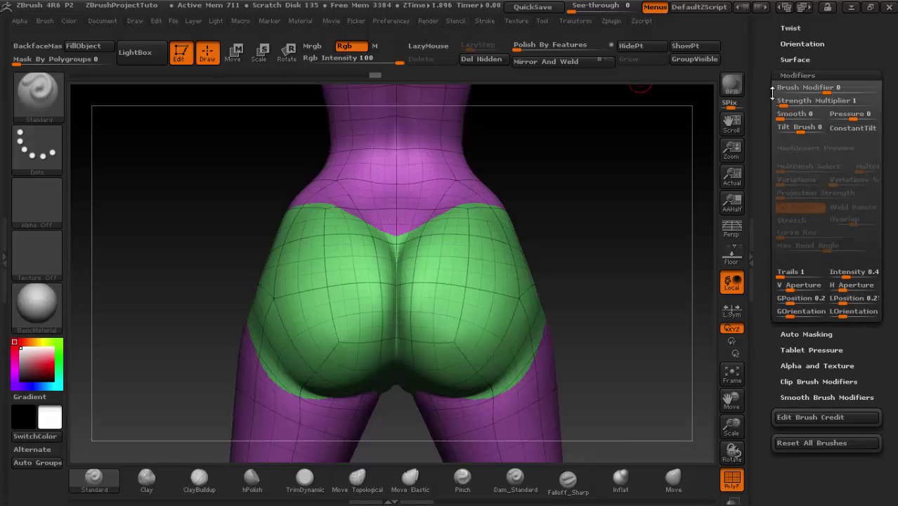
left_click(798, 73)
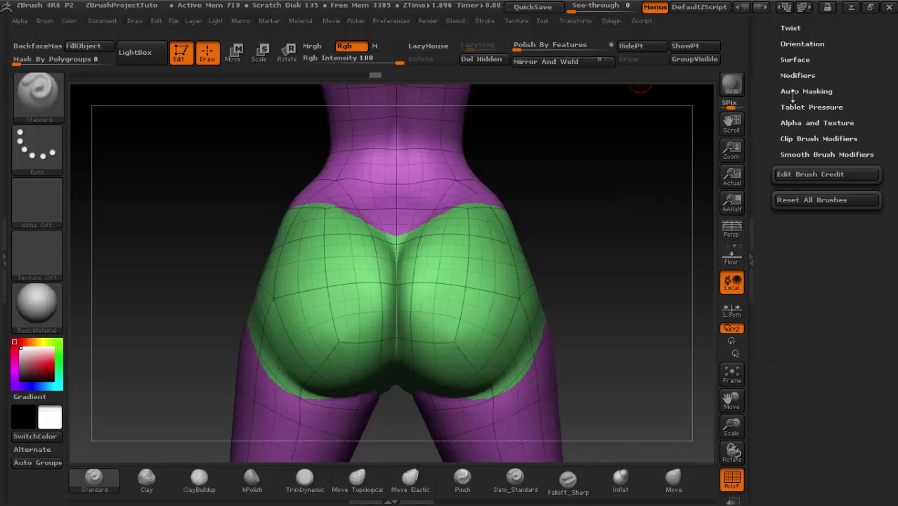
left_click(793, 90)
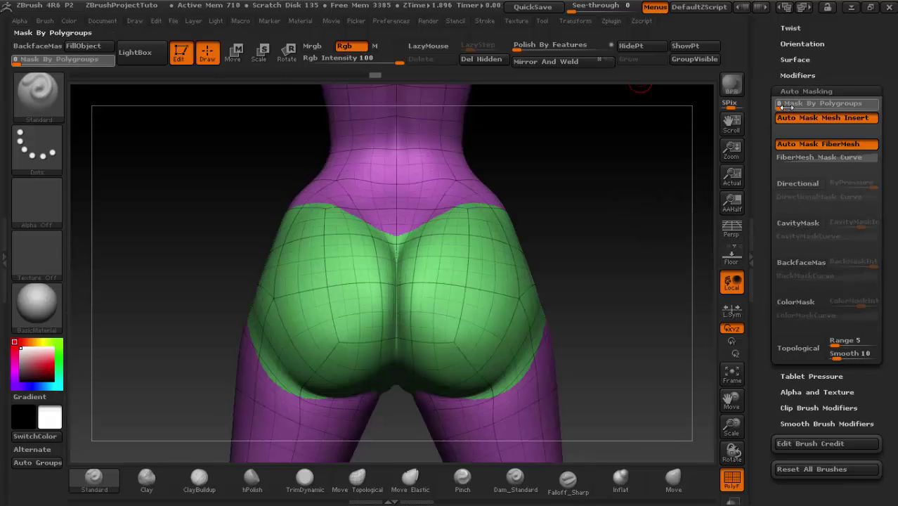
left_click(878, 108)
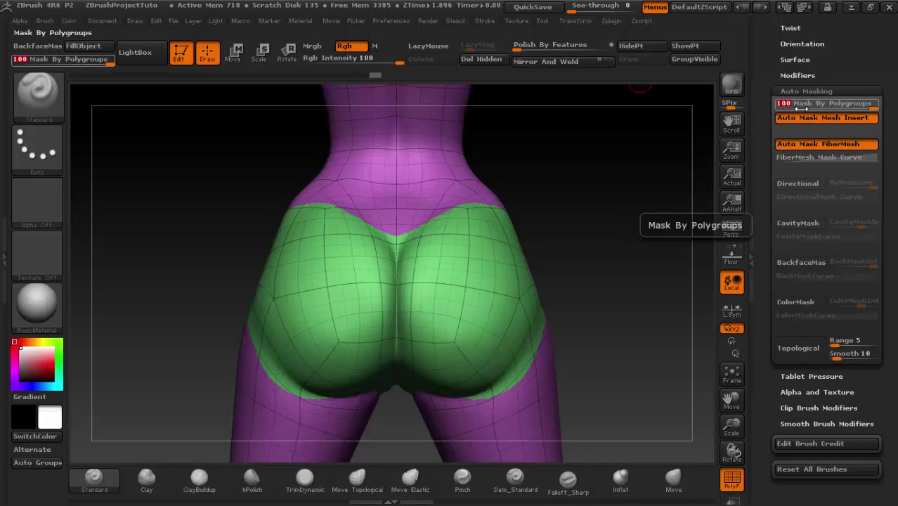
left_click_drag(798, 104, 878, 105)
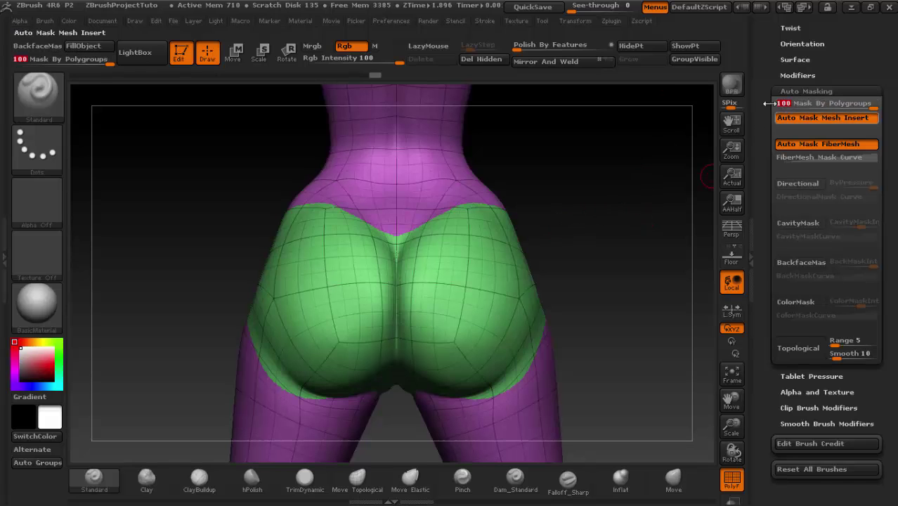
mouse_move(578, 196)
left_mouse_down("alt")
mouse_move(636, 208)
mouse_move(643, 287)
left_mouse_up("alt")
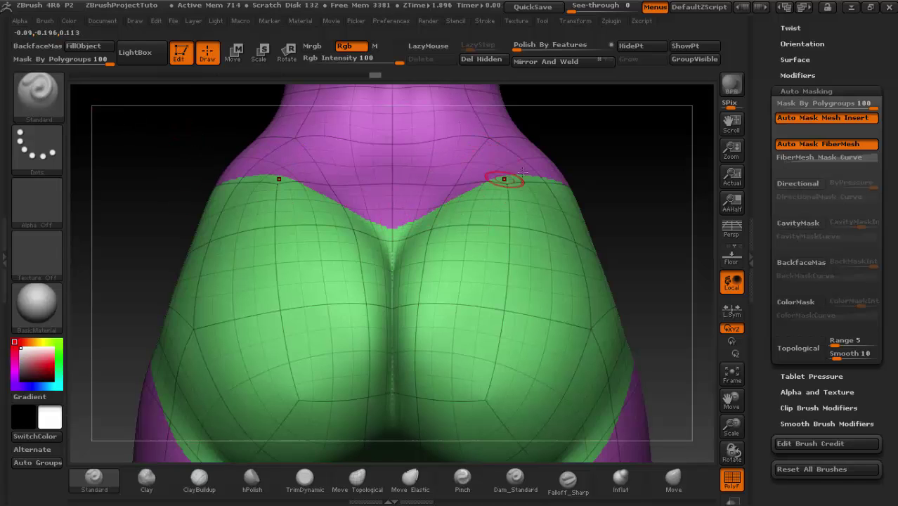
- Enlarge the Standard brush's Draw Size and turn to a three-quarter view of the hips
key("space")
left_click_drag(494, 153, 509, 154)
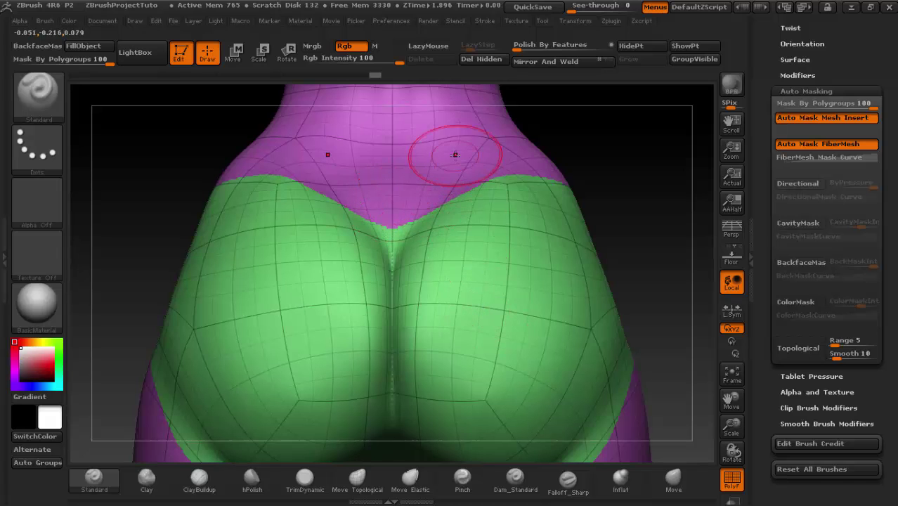
mouse_move(637, 210)
left_mouse_down()
mouse_move(626, 212)
mouse_move(623, 251)
left_mouse_up()
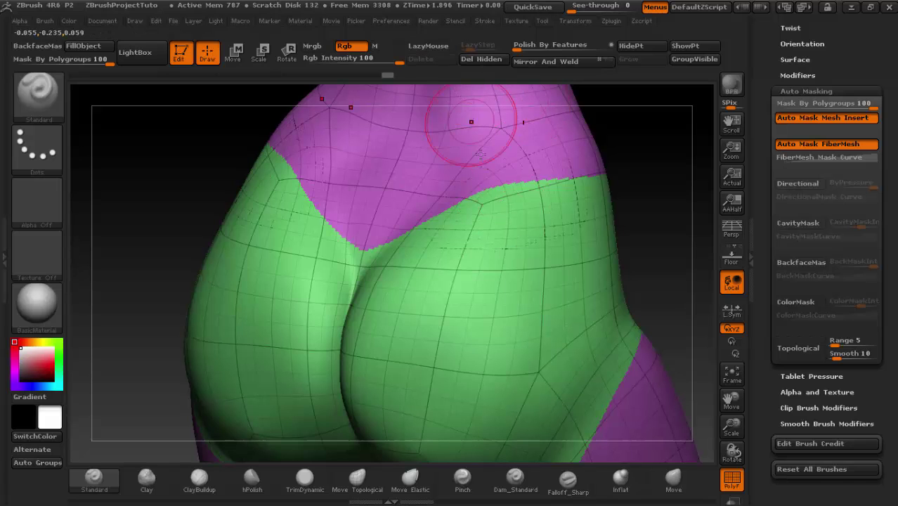
- Raise the briefs' top edge along the green polygroup border and smooth the bulge
key("space")
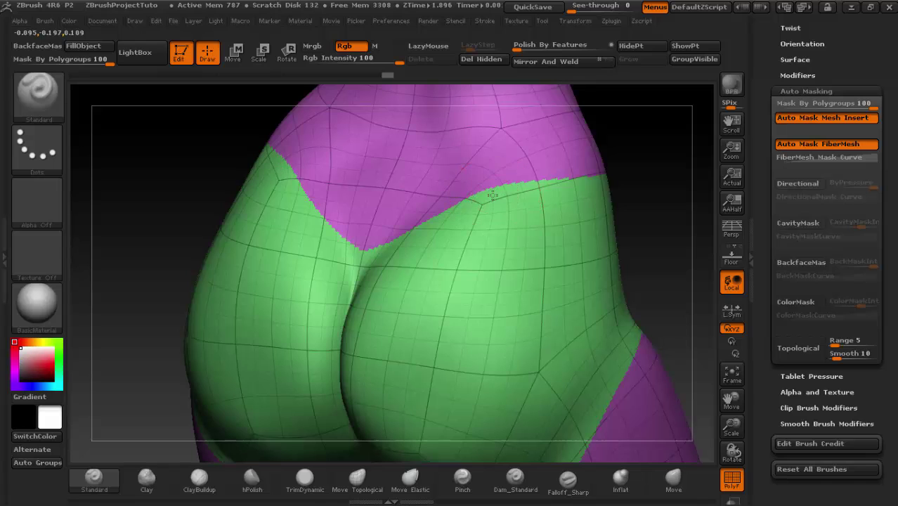
left_click_drag(496, 194, 400, 237)
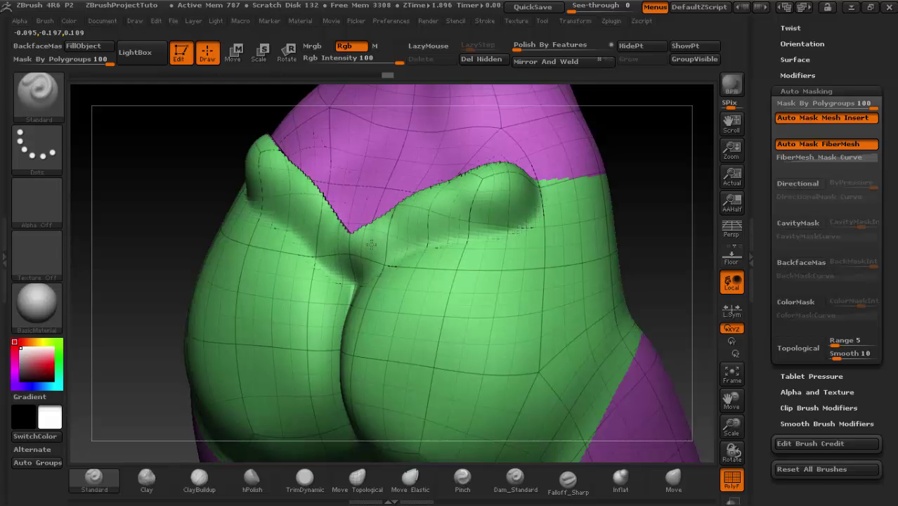
mouse_move(682, 136)
left_mouse_down()
mouse_move(284, 248)
mouse_move(330, 155)
left_mouse_up()
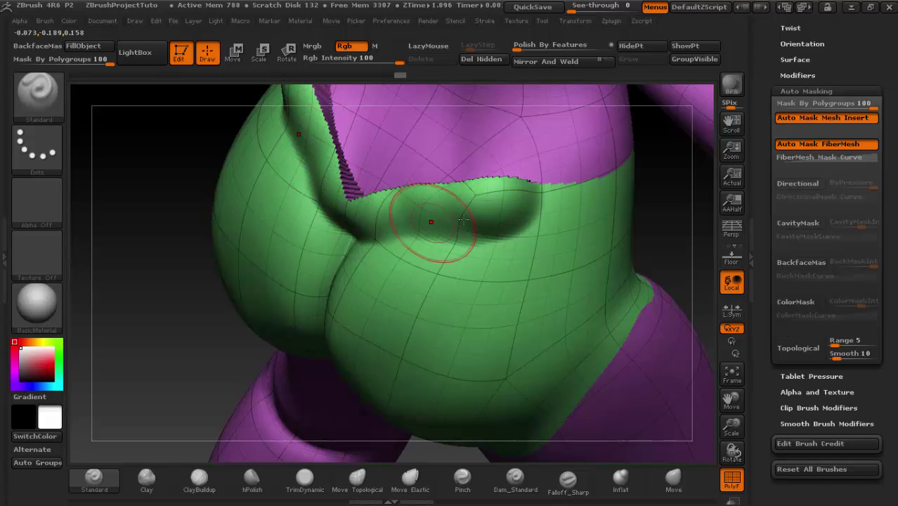
left_click_drag(437, 207, 472, 257, "shift")
key("space")
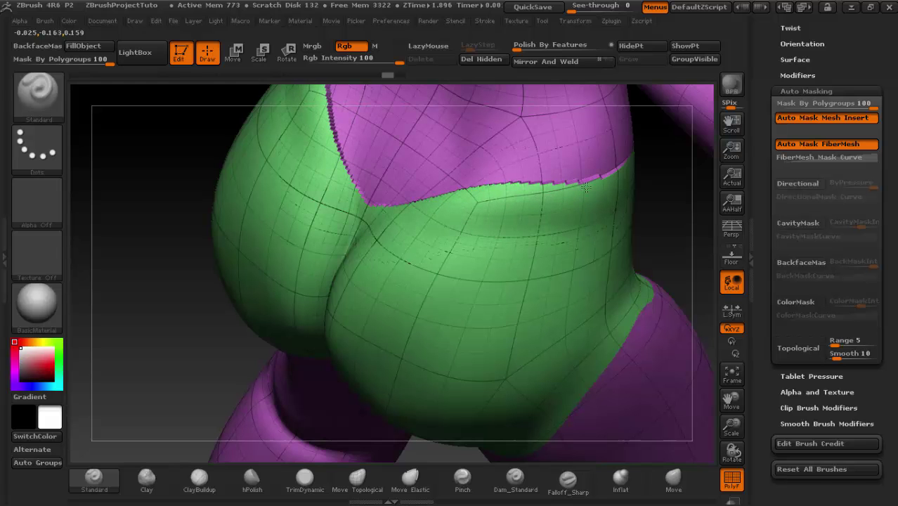
left_click_drag(664, 207, 625, 211)
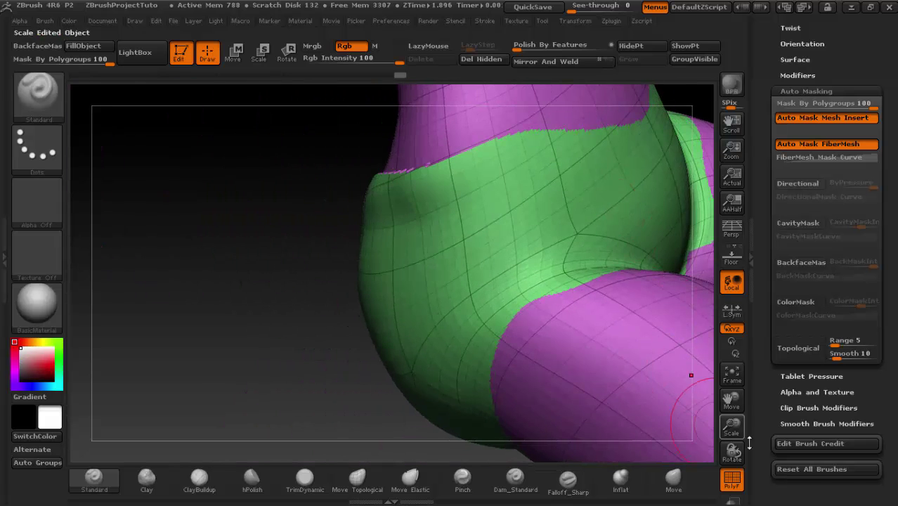
- Inspect the seams on the plain grey model, then restore polygroup colours and wireframe
left_click(741, 484)
mouse_move(221, 265)
left_mouse_down()
mouse_move(293, 281)
mouse_move(296, 250)
left_mouse_up()
mouse_move(607, 211)
left_mouse_down()
mouse_move(608, 224)
mouse_move(628, 239)
mouse_move(353, 210)
left_mouse_up()
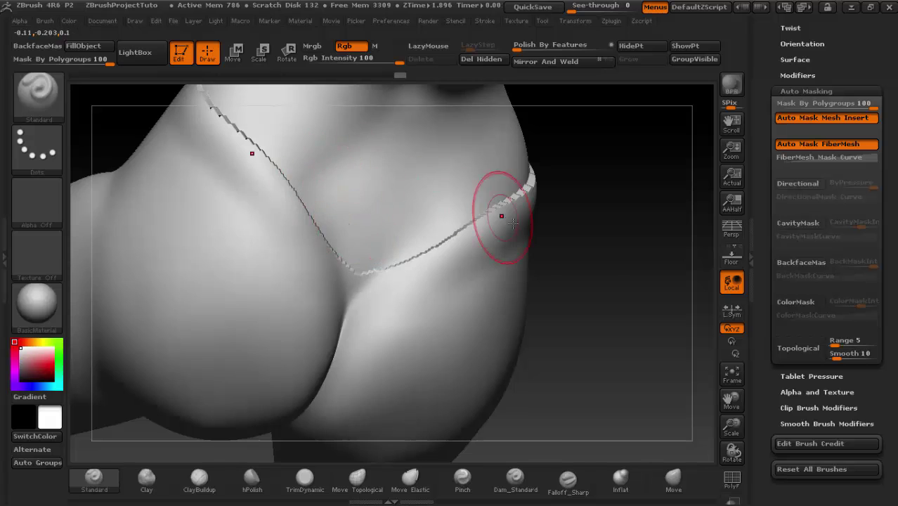
mouse_move(548, 211)
left_mouse_down()
mouse_move(589, 249)
mouse_move(401, 241)
left_mouse_up()
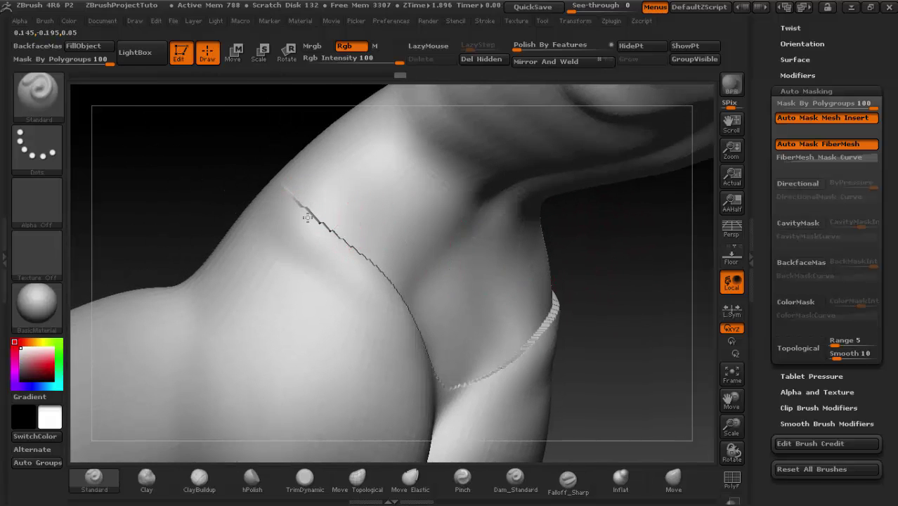
mouse_move(237, 167)
left_mouse_down()
mouse_move(234, 184)
mouse_move(266, 197)
left_mouse_up()
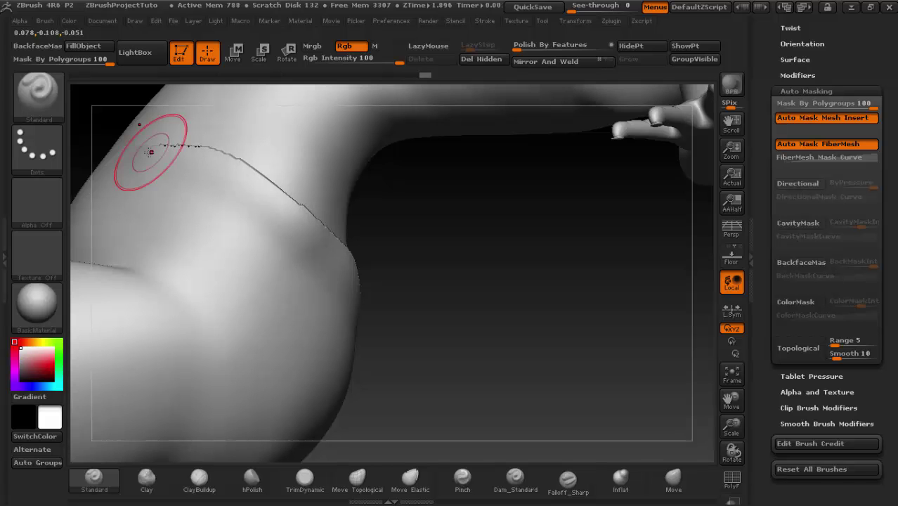
mouse_move(421, 246)
left_mouse_down()
mouse_move(472, 257)
mouse_move(553, 246)
mouse_move(653, 351)
mouse_move(702, 426)
left_mouse_up()
left_click(732, 478)
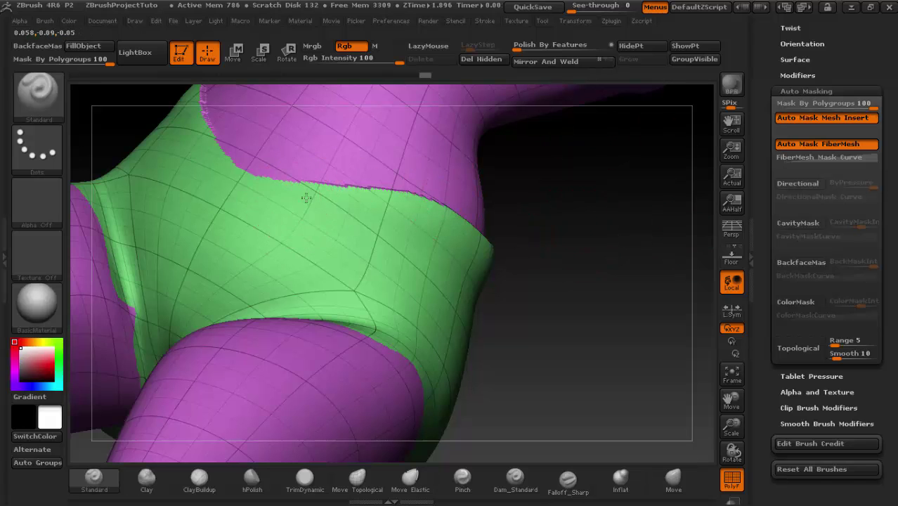
- Sculpt the green band's edge along the thighs and crotch, checking each leg opening
left_click_drag(241, 169, 271, 181)
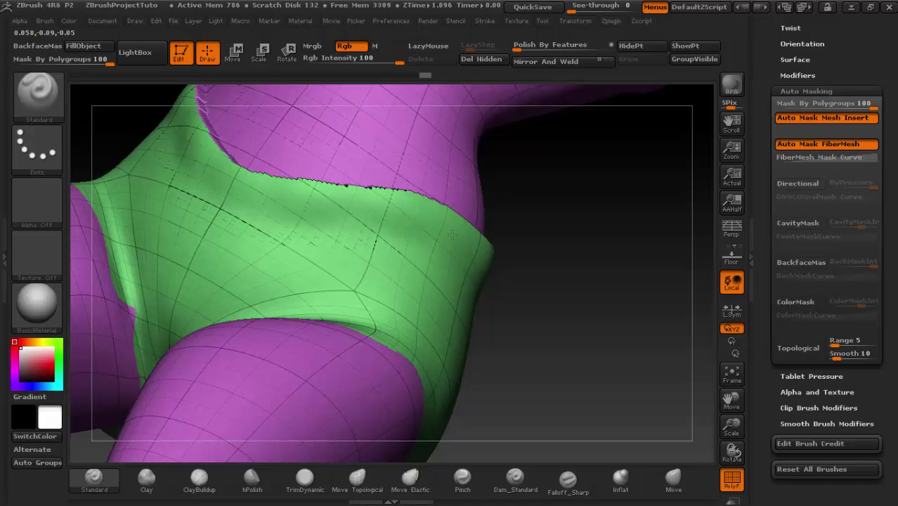
mouse_move(520, 225)
left_mouse_down()
mouse_move(541, 273)
mouse_move(551, 345)
mouse_move(591, 183)
mouse_move(537, 194)
left_mouse_up()
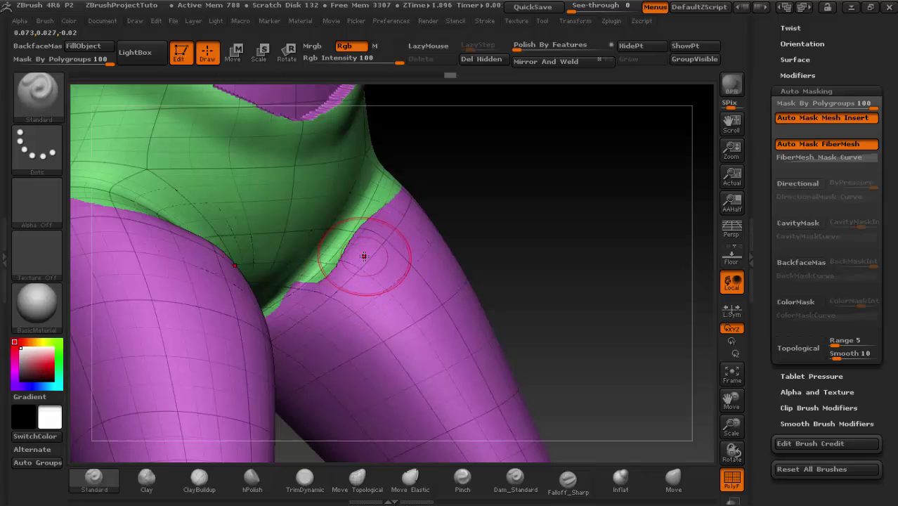
left_click_drag(477, 235, 492, 210)
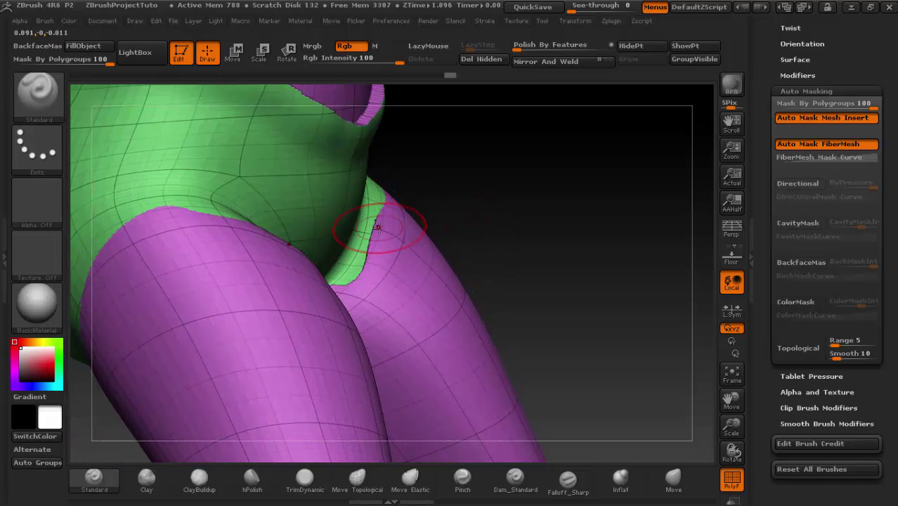
left_click_drag(380, 270, 380, 230)
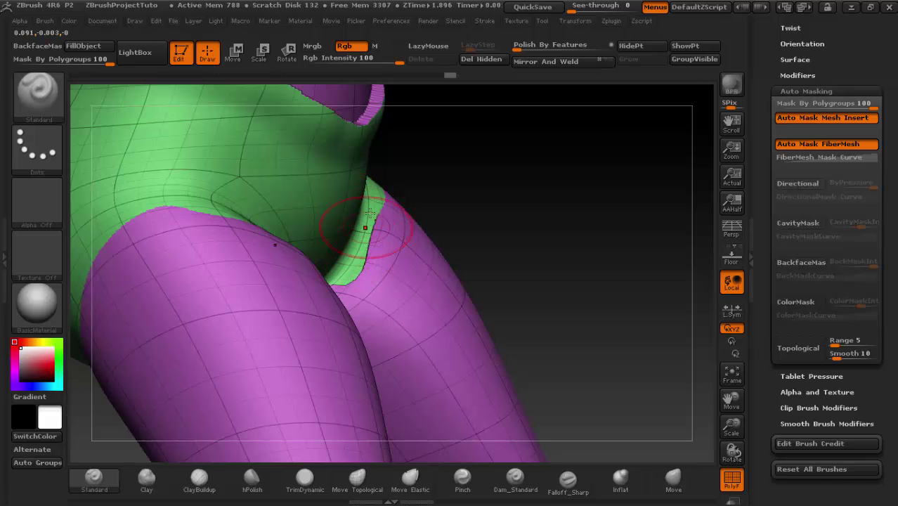
left_click_drag(380, 227, 409, 181)
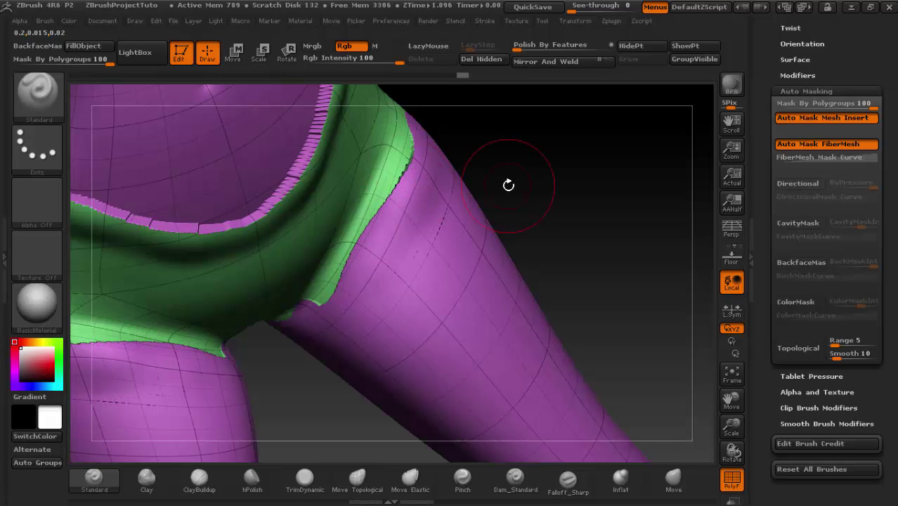
left_click_drag(507, 184, 415, 220)
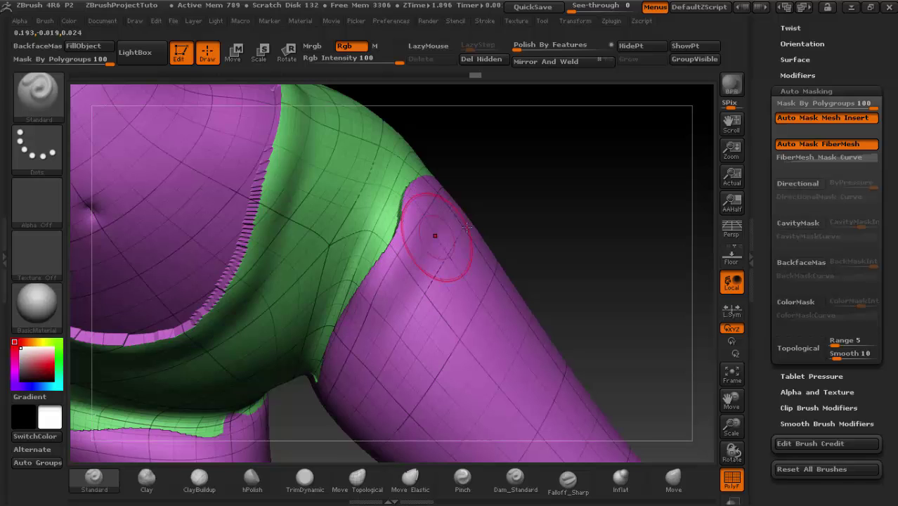
left_click_drag(467, 227, 389, 291)
left_click_drag(403, 213, 469, 203)
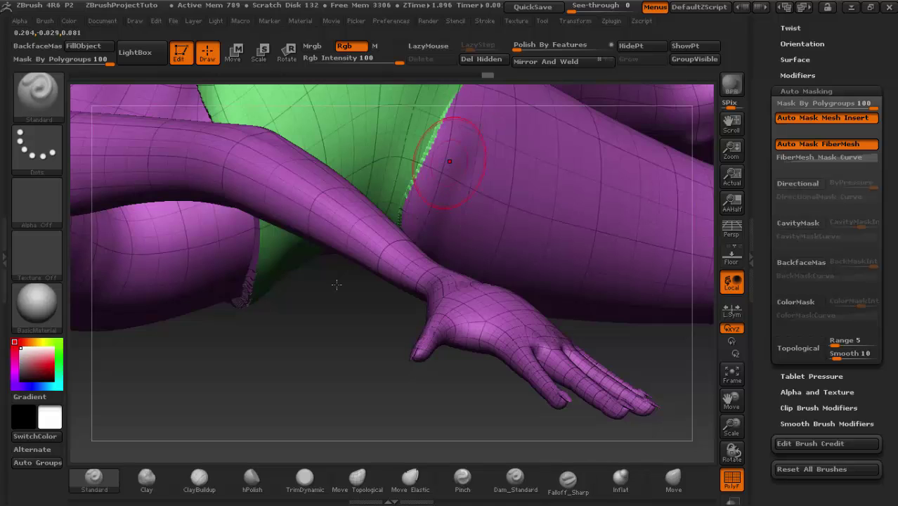
mouse_move(336, 284)
left_mouse_down()
mouse_move(514, 304)
mouse_move(529, 203)
mouse_move(537, 323)
left_mouse_up()
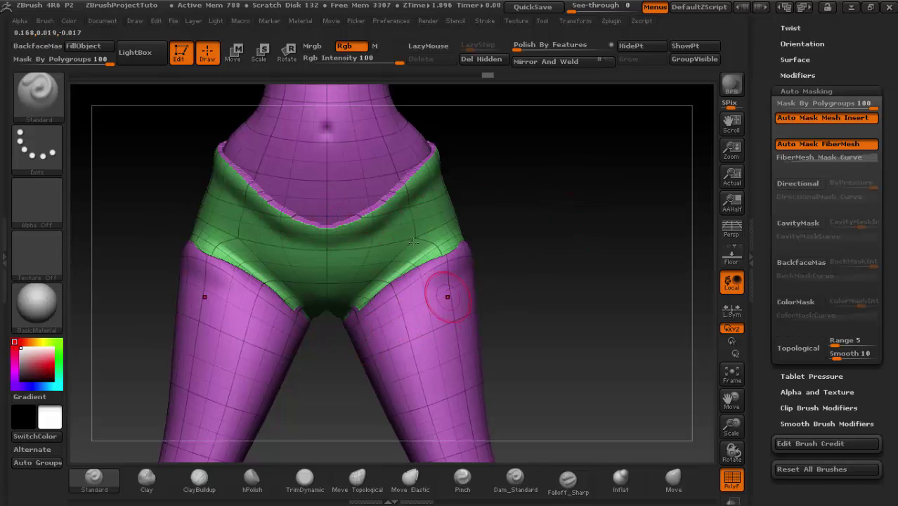
mouse_move(535, 272)
left_mouse_down()
mouse_move(561, 240)
mouse_move(595, 297)
left_mouse_up()
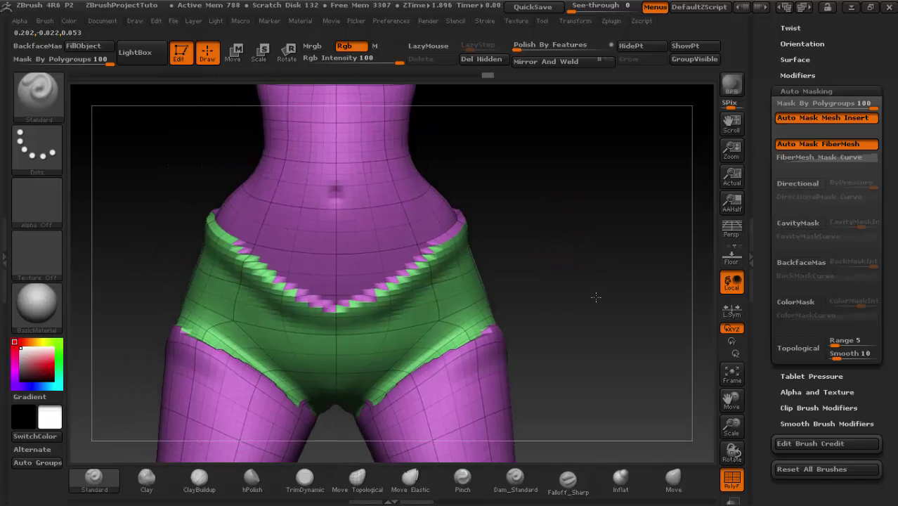
mouse_move(575, 258)
left_mouse_down("alt")
mouse_move(563, 219)
mouse_move(441, 217)
left_mouse_up("alt")
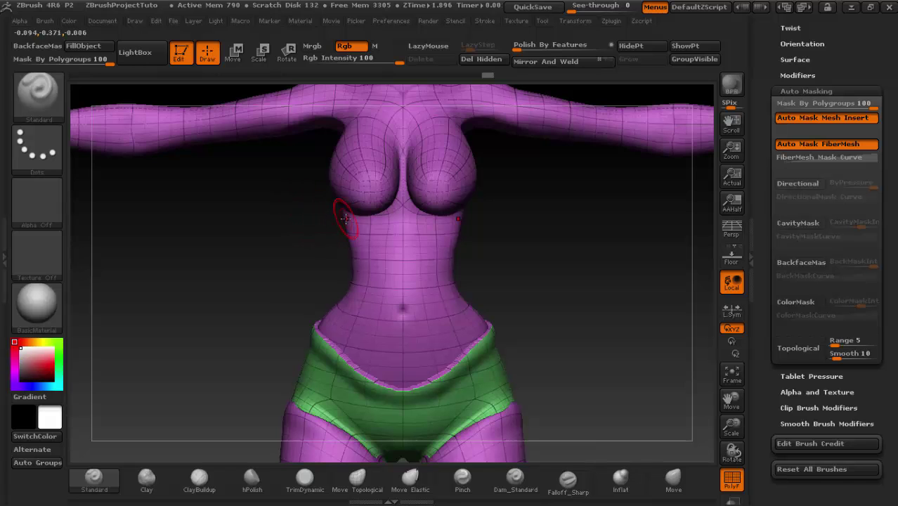
- Switch to plain grey and review the chest in profile and the full upper body
left_click(732, 480)
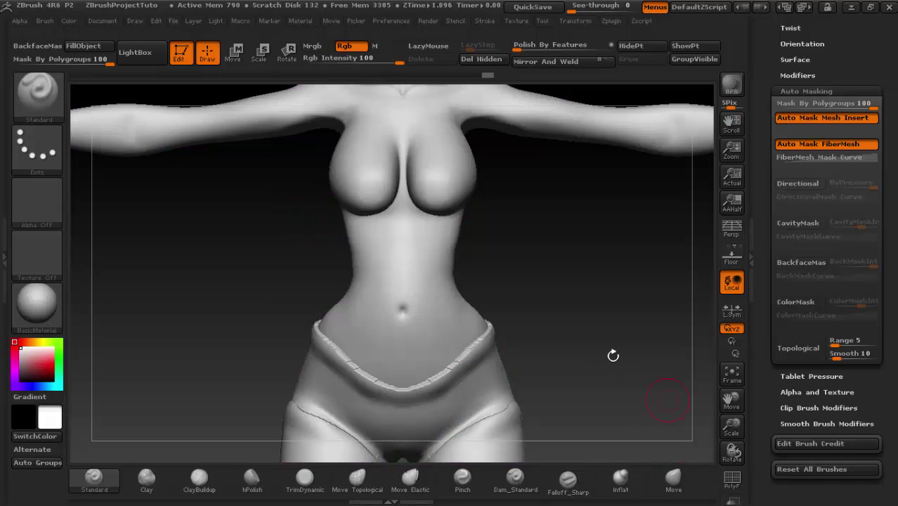
mouse_move(611, 355)
left_mouse_down()
mouse_move(582, 303)
mouse_move(594, 302)
mouse_move(487, 254)
left_mouse_up()
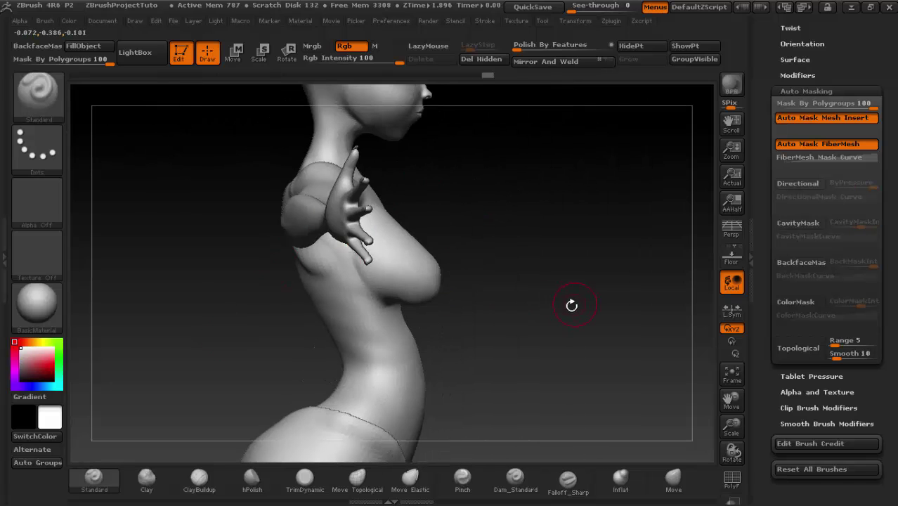
mouse_move(572, 305)
left_mouse_down()
mouse_move(551, 311)
mouse_move(561, 315)
left_mouse_up()
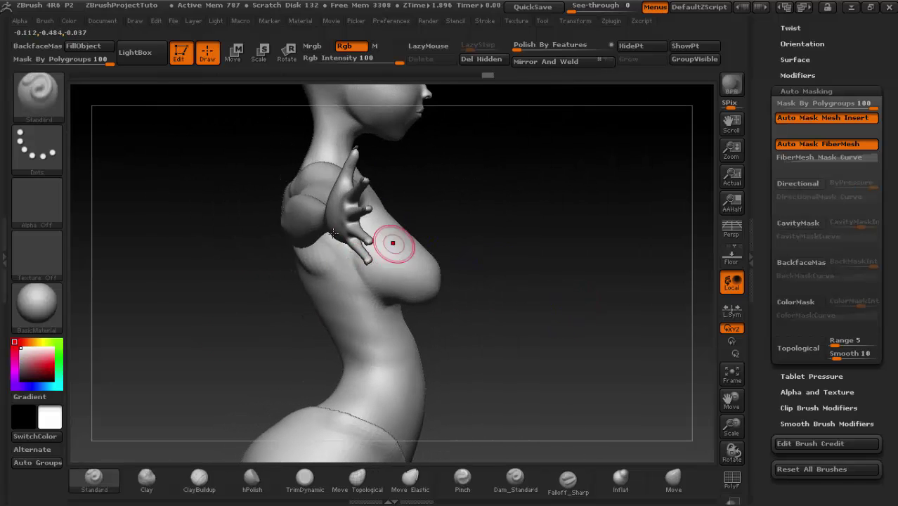
mouse_move(439, 318)
left_mouse_down()
mouse_move(465, 301)
mouse_move(299, 230)
left_mouse_up()
mouse_move(391, 310)
left_mouse_down("alt")
mouse_move(395, 372)
mouse_move(487, 234)
left_mouse_up("alt")
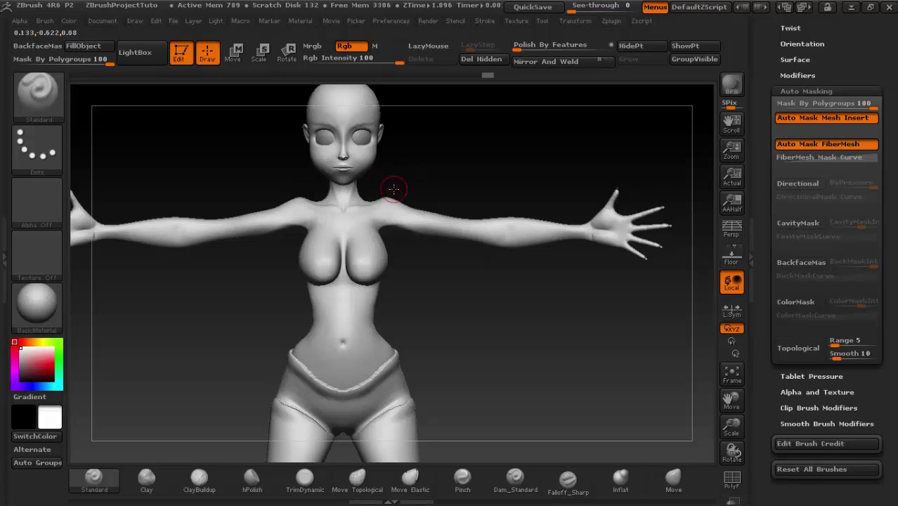
- Hide both arms with a Ctrl+Shift SelectRect rectangle and inspect the shoulder opening
key("ctrl")
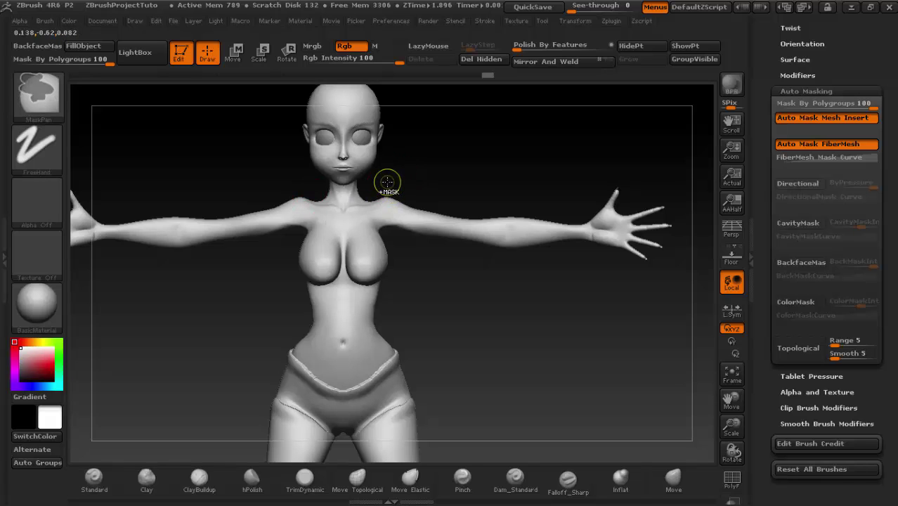
key("ctrl+shift")
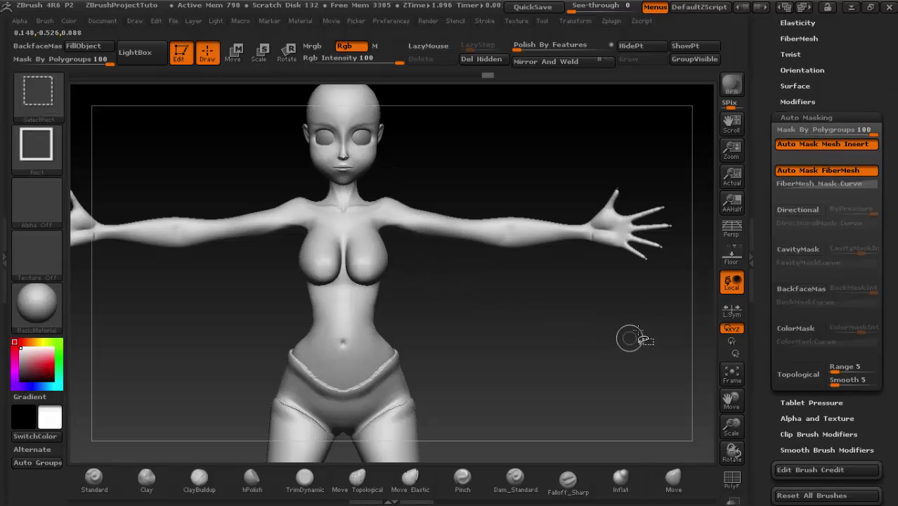
left_click_drag(682, 136, 400, 268, "ctrl+shift")
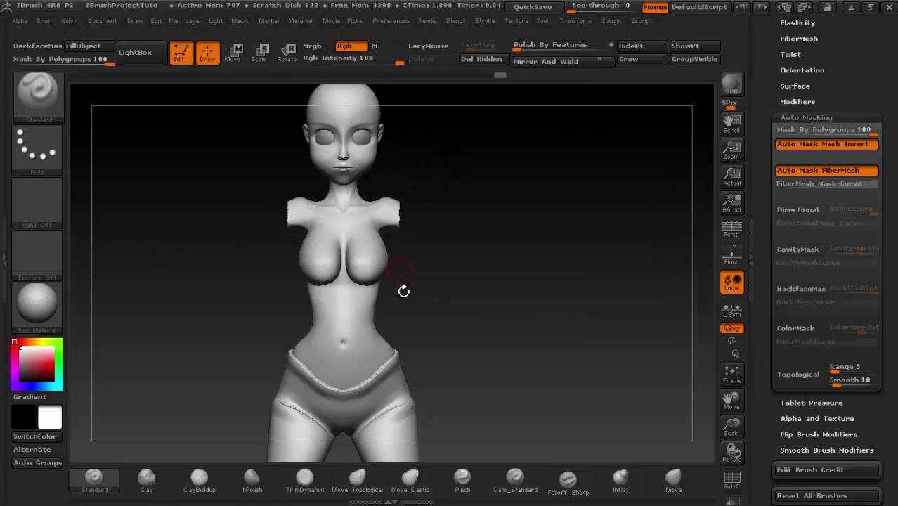
left_click_drag(537, 327, 569, 333)
mouse_move(571, 291)
left_mouse_down("alt")
mouse_move(555, 330)
mouse_move(531, 345)
mouse_move(532, 319)
left_mouse_up("alt")
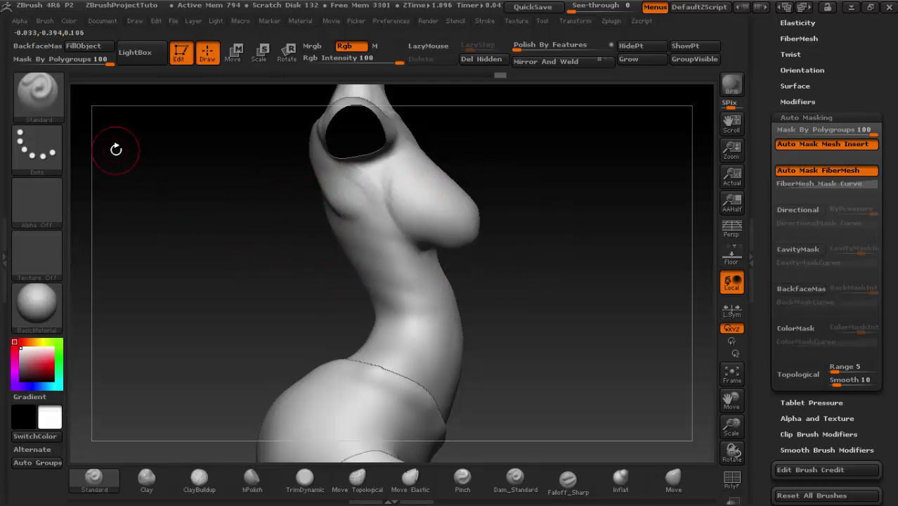
- Choose the MaskLasso brush from the mask Quick Pick
key("ctrl")
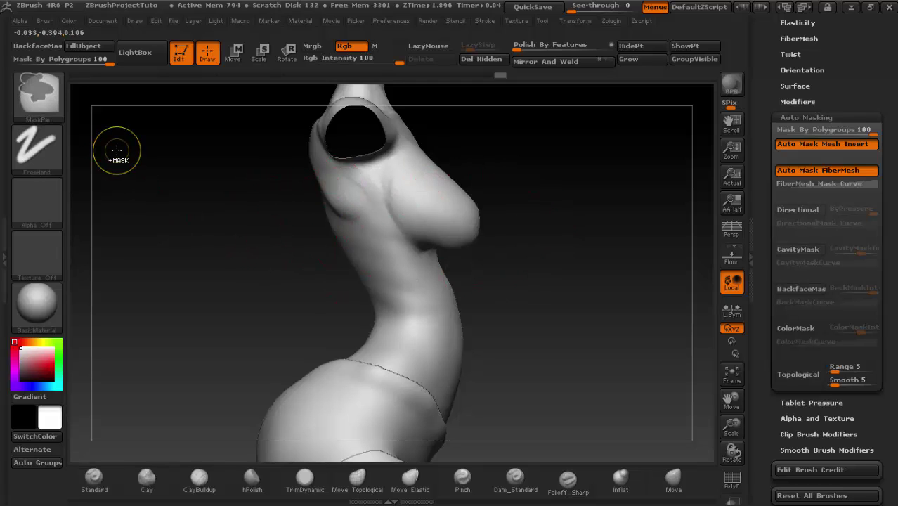
left_click(44, 99)
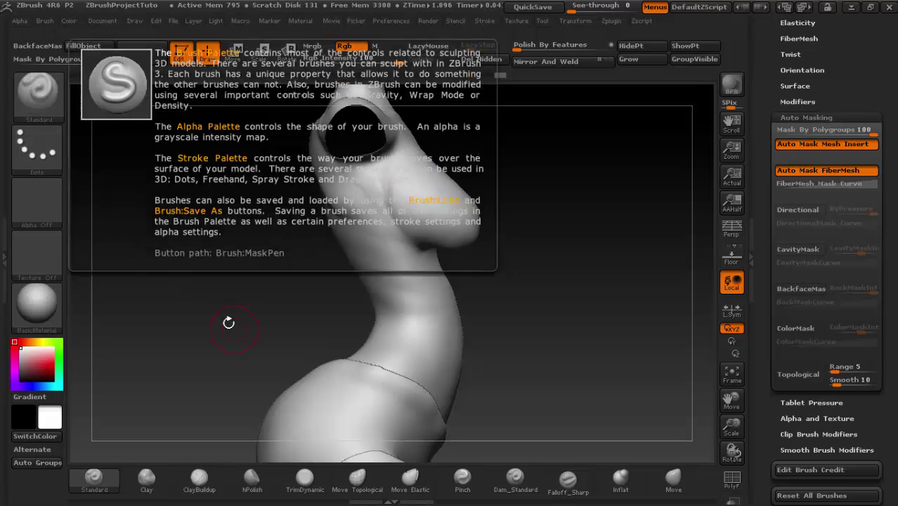
left_click(48, 108)
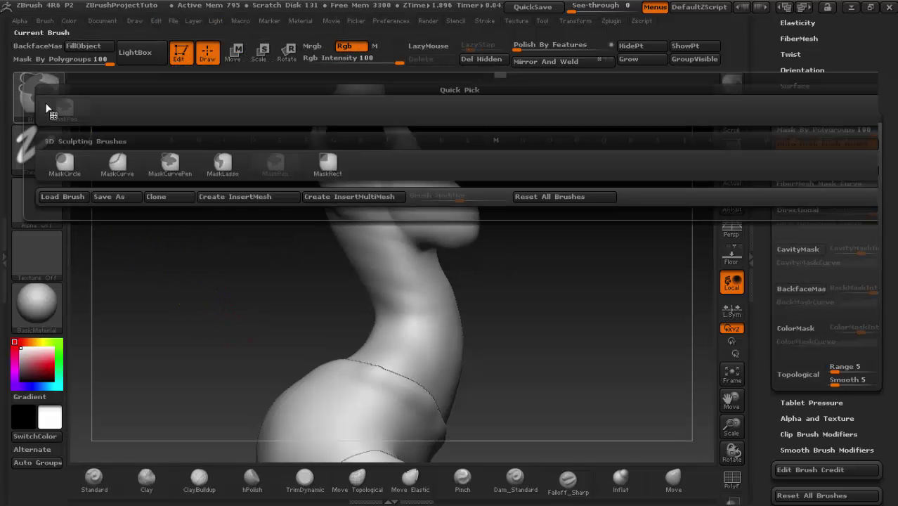
left_click(218, 169)
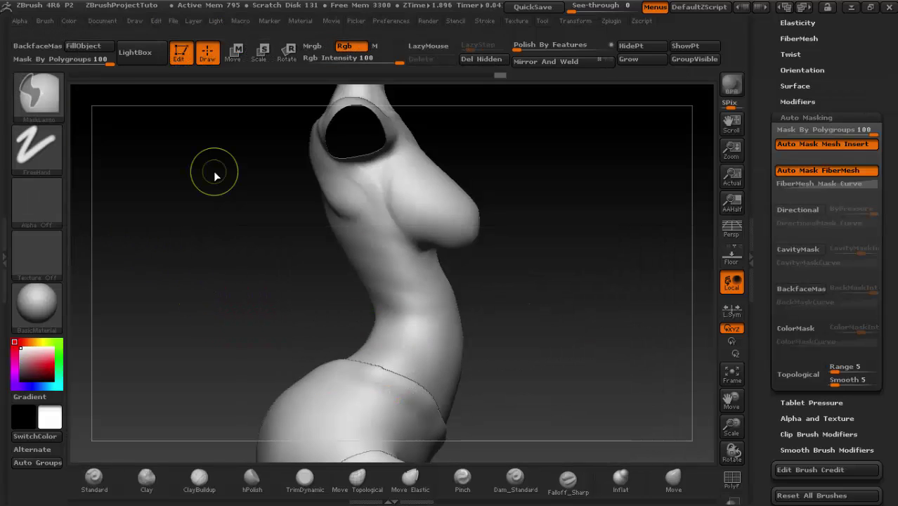
key("ctrl")
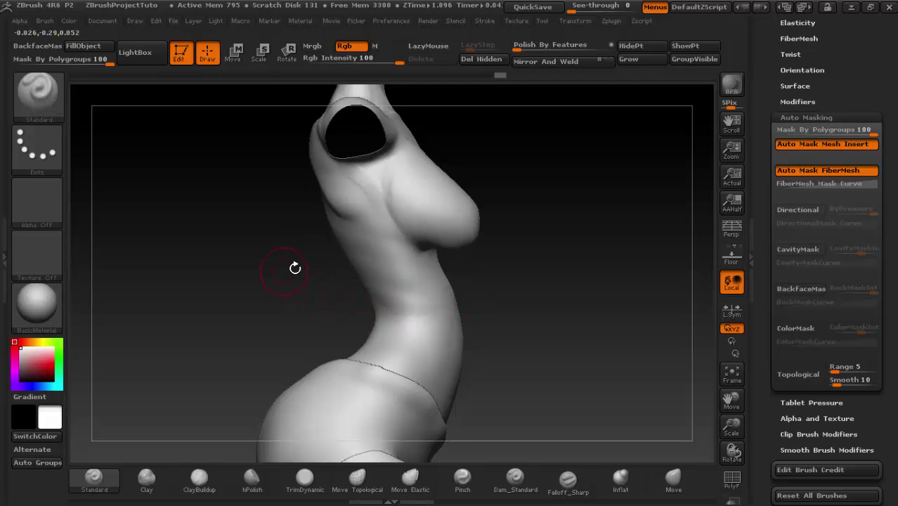
mouse_move(300, 270)
left_mouse_down()
mouse_move(353, 271)
mouse_move(294, 268)
left_mouse_up()
- Lasso-mask the chest band from above to below the breasts, refining it from the side
key("ctrl")
mouse_move(463, 272)
left_mouse_down("ctrl")
mouse_move(509, 242)
mouse_move(505, 195)
mouse_move(477, 155)
mouse_move(442, 148)
mouse_move(382, 178)
left_mouse_up("ctrl")
mouse_move(349, 210)
left_mouse_down("ctrl")
mouse_move(315, 223)
mouse_move(306, 238)
left_mouse_up("ctrl")
mouse_move(594, 317)
left_mouse_down()
mouse_move(487, 341)
mouse_move(451, 300)
mouse_move(538, 385)
left_mouse_up()
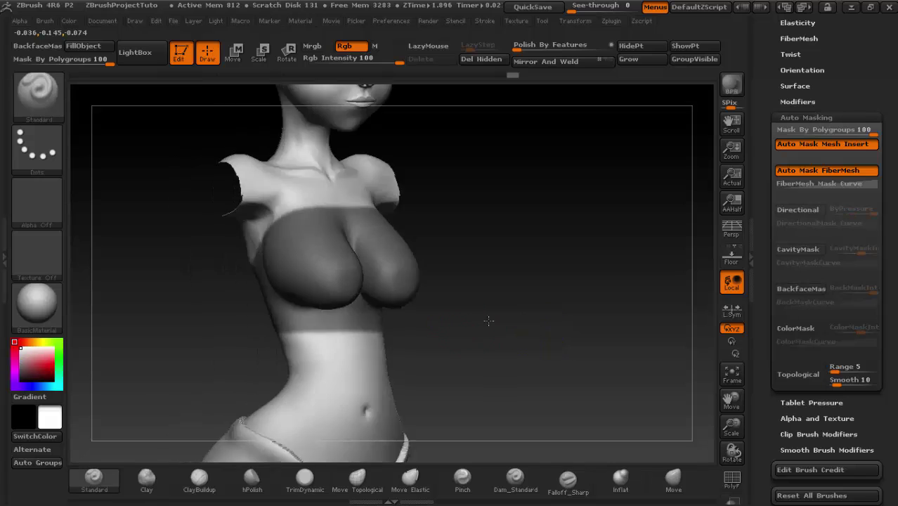
left_click_drag(489, 320, 425, 211)
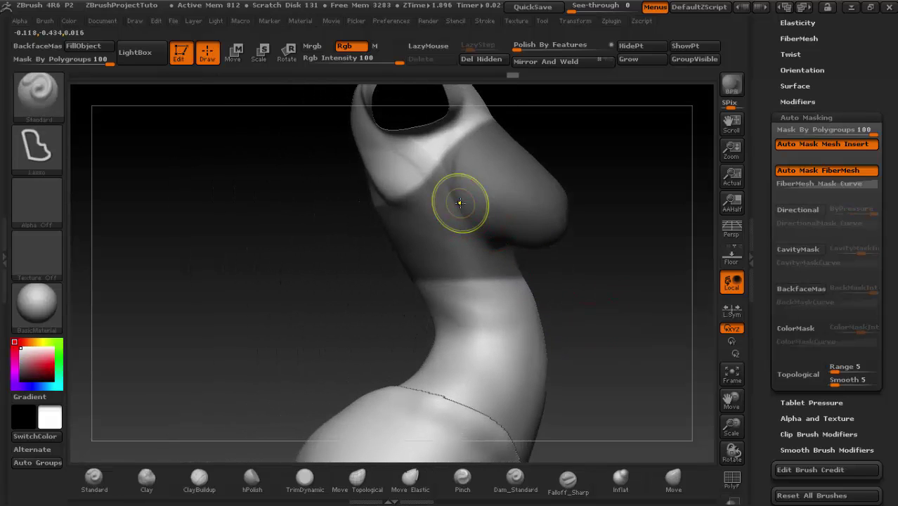
key("ctrl")
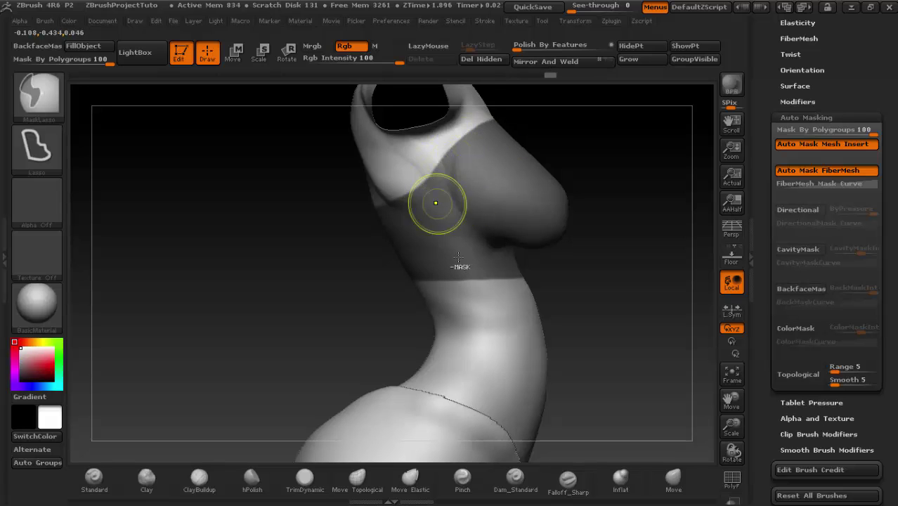
mouse_move(622, 381)
left_mouse_down()
mouse_move(338, 336)
mouse_move(335, 294)
mouse_move(276, 294)
left_mouse_up()
left_click_drag(621, 304, 577, 319)
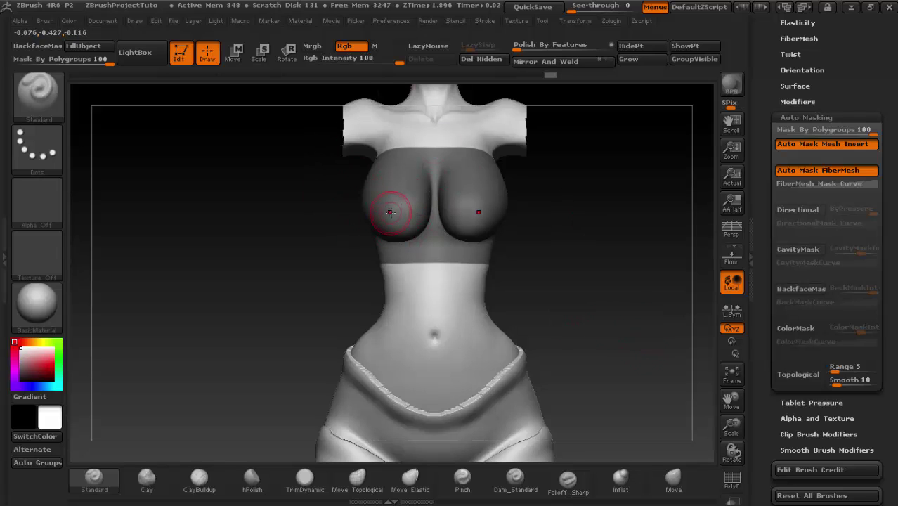
- Clear the chest mask and view the chest side-on with PolyF colours and wireframe
key("ctrl+shift+a")
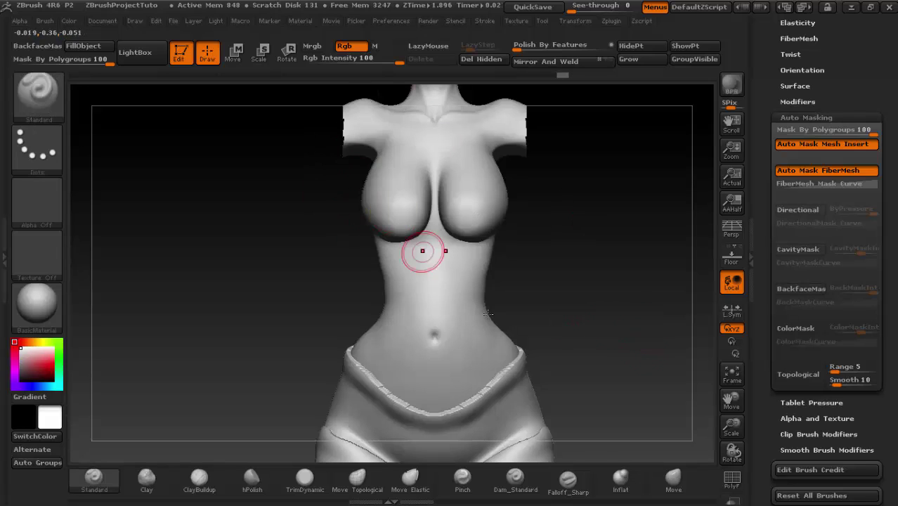
left_click(729, 483)
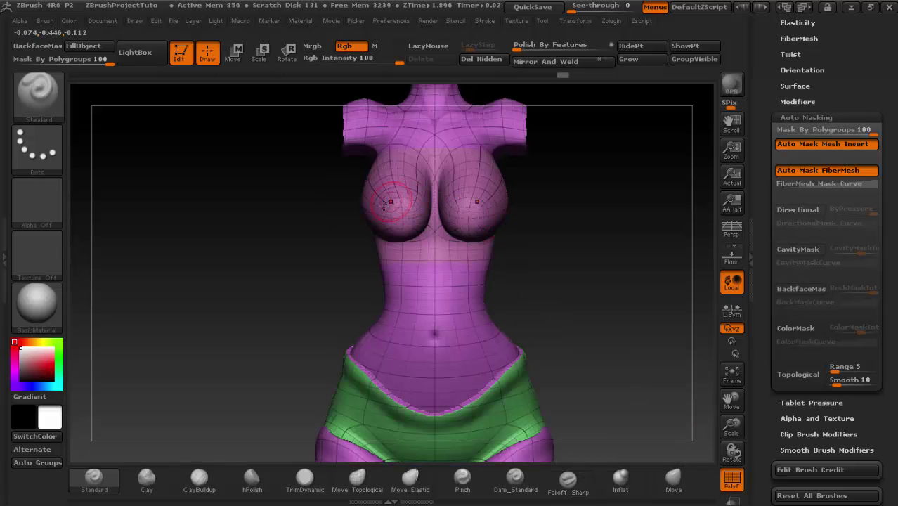
left_click_drag(627, 305, 291, 196)
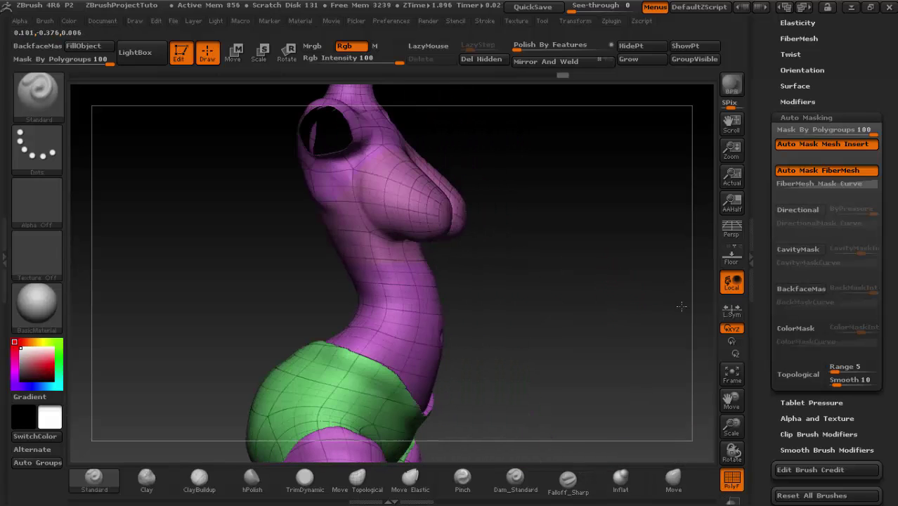
left_click_drag(534, 393, 534, 337, "alt")
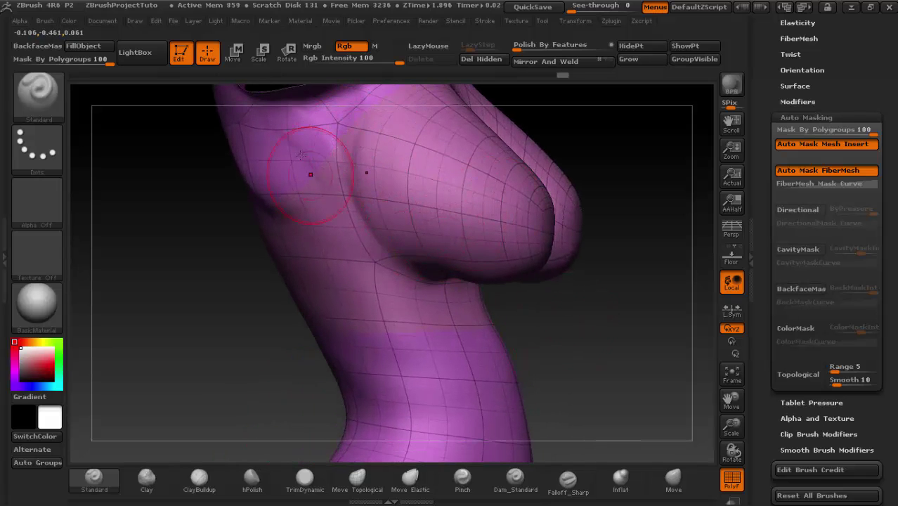
left_click_drag(566, 341, 578, 341)
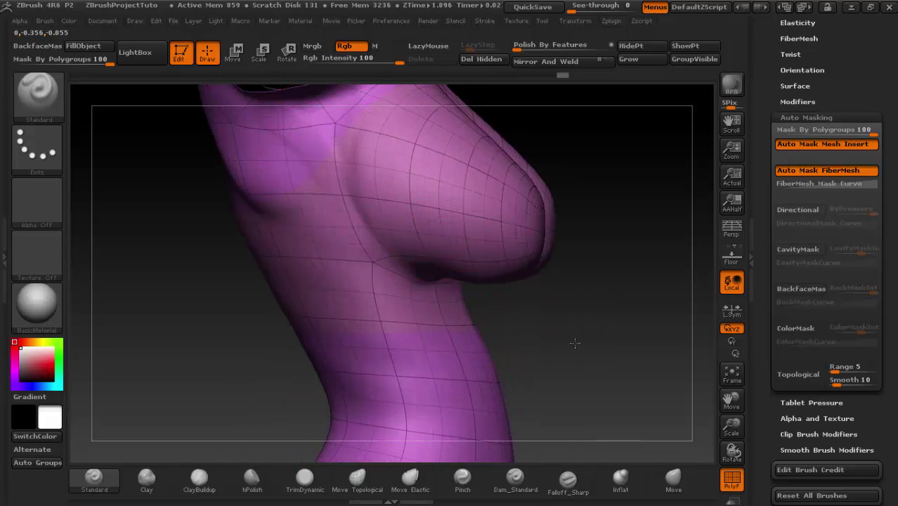
left_click(731, 482)
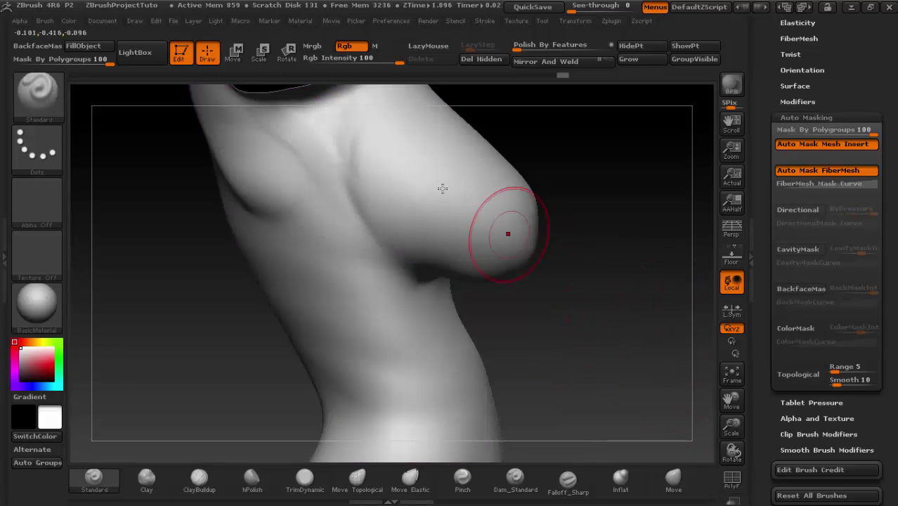
left_click(731, 479)
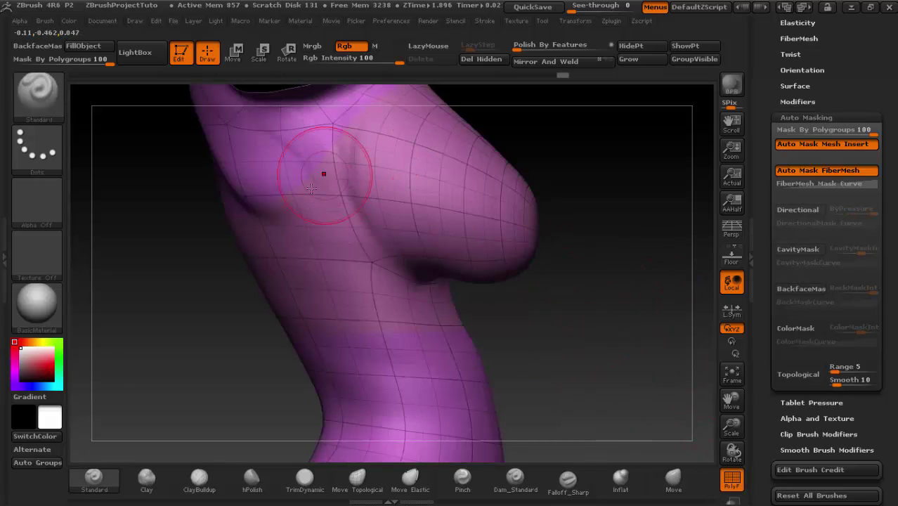
left_click_drag(577, 315, 597, 330)
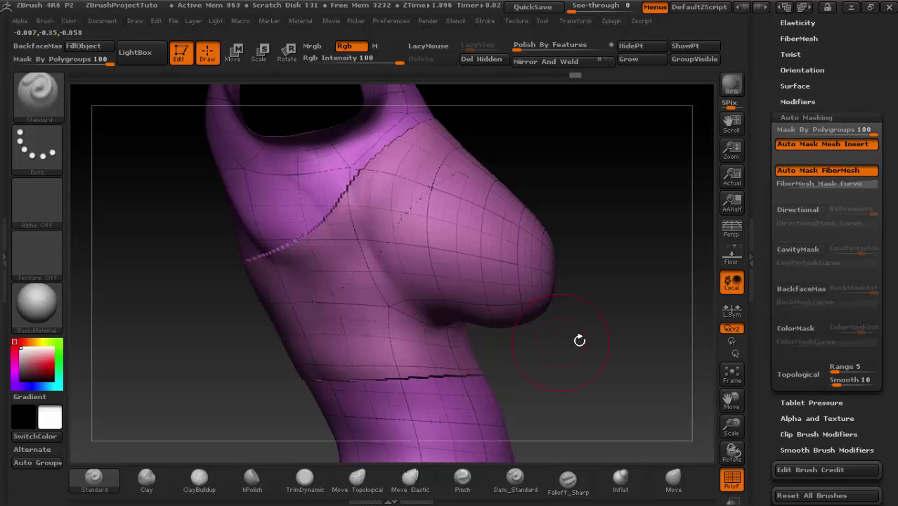
- Stroke the bra's lower hem border across the torso's side and back, then view the whole torso
mouse_move(577, 341)
left_mouse_down()
mouse_move(117, 322)
mouse_move(331, 251)
left_mouse_up()
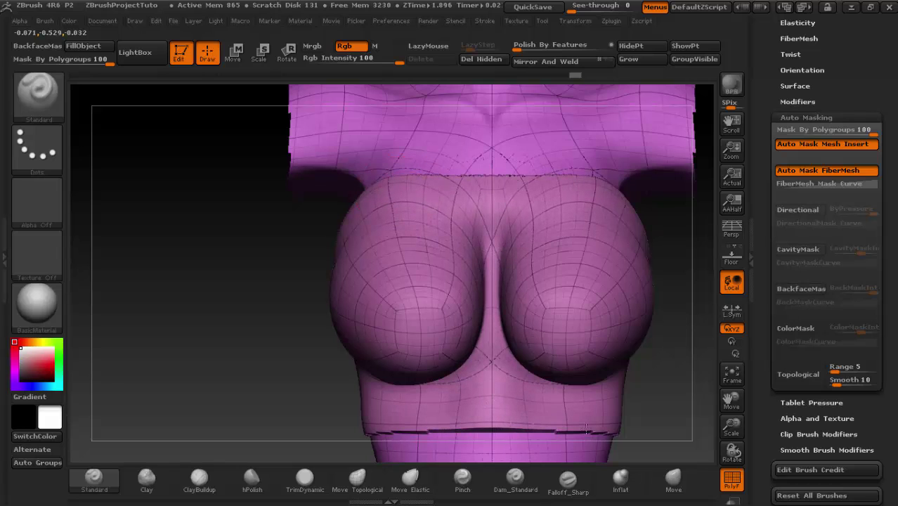
mouse_move(238, 327)
left_mouse_down()
mouse_move(622, 313)
mouse_move(367, 171)
left_mouse_up()
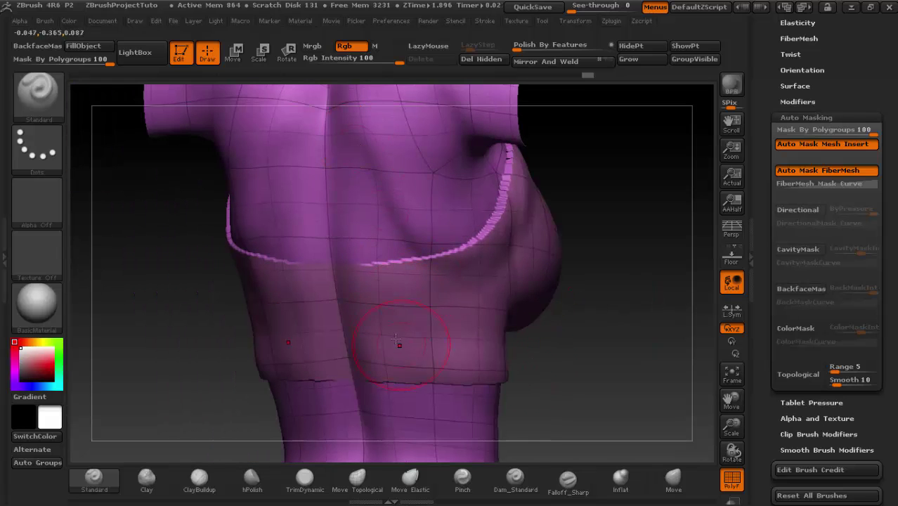
left_click_drag(380, 291, 319, 366)
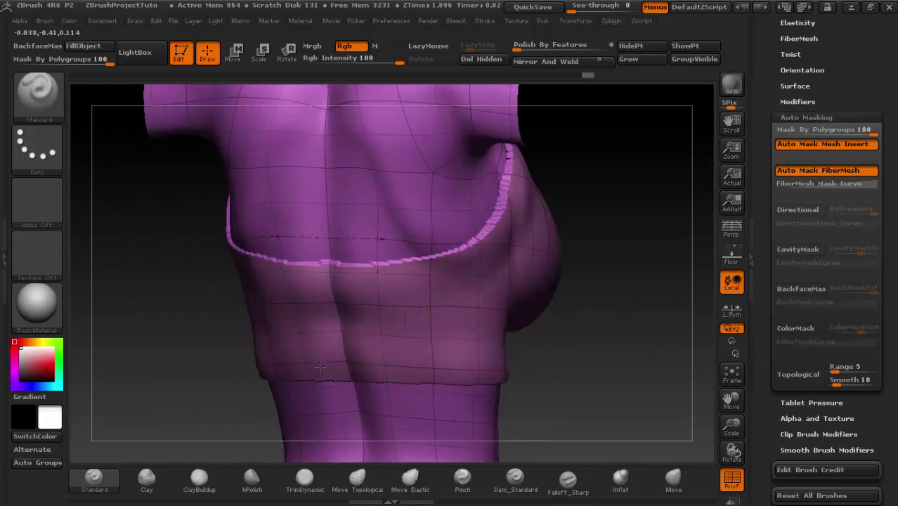
left_click_drag(470, 380, 297, 379)
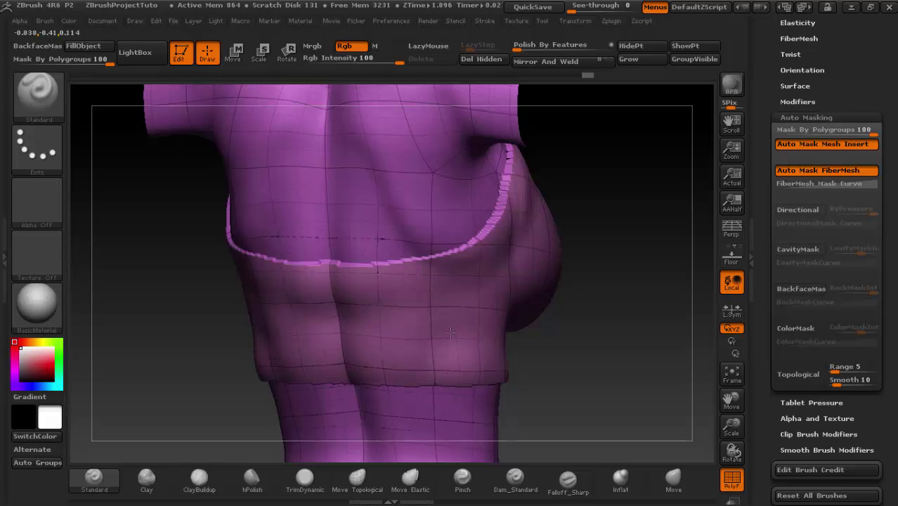
mouse_move(577, 359)
left_mouse_down()
mouse_move(260, 371)
mouse_move(336, 331)
mouse_move(514, 304)
mouse_move(511, 315)
mouse_move(516, 241)
left_mouse_up()
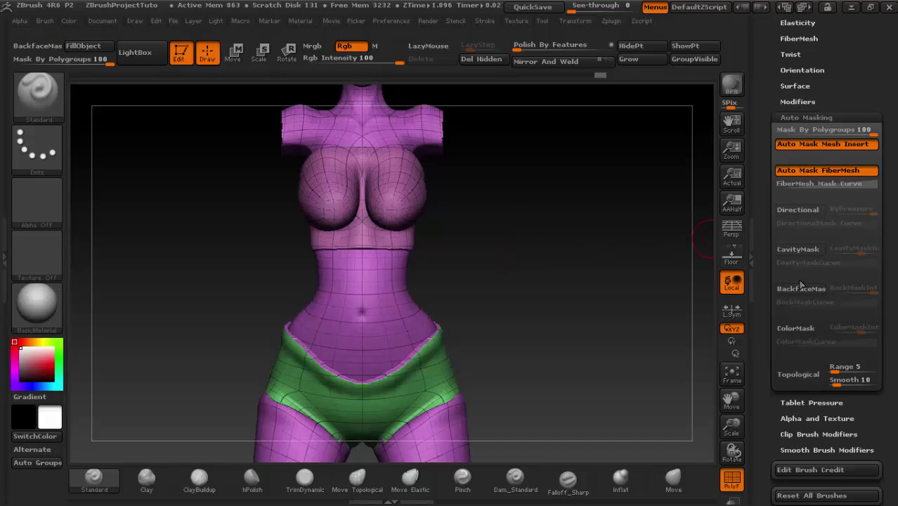
- Check the rims in plain grey from side and front, then zoom on the hips with PolyFrame on
left_click(731, 479)
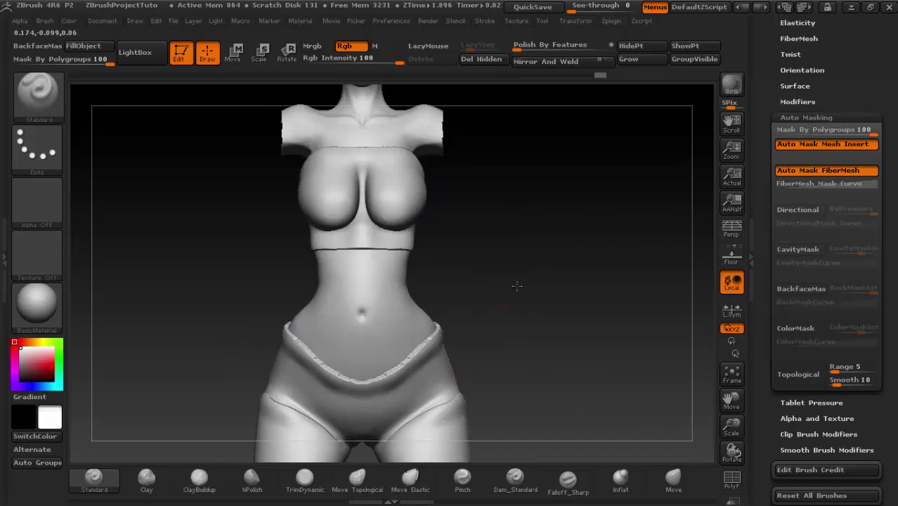
left_click_drag(516, 286, 540, 283)
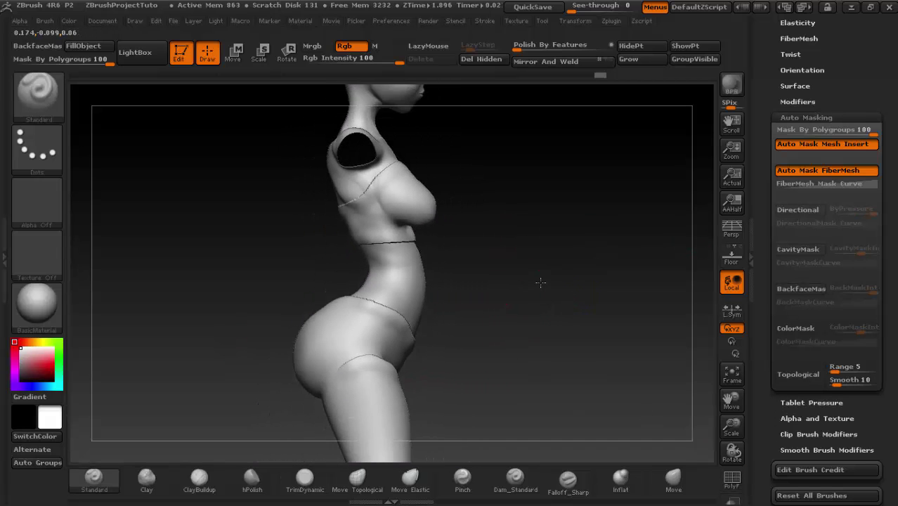
left_click_drag(540, 282, 411, 291)
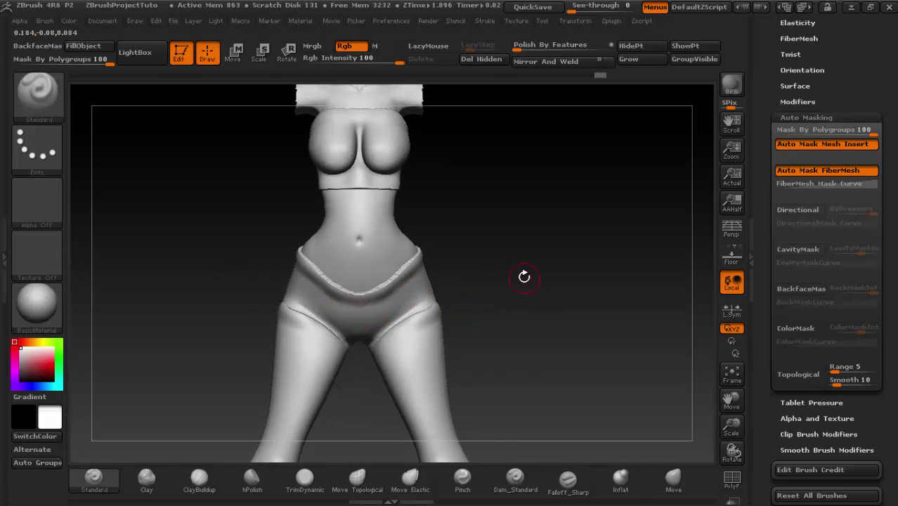
mouse_move(524, 277)
left_mouse_down("alt")
mouse_move(562, 335)
mouse_move(577, 202)
left_mouse_up("alt")
key("shift+f")
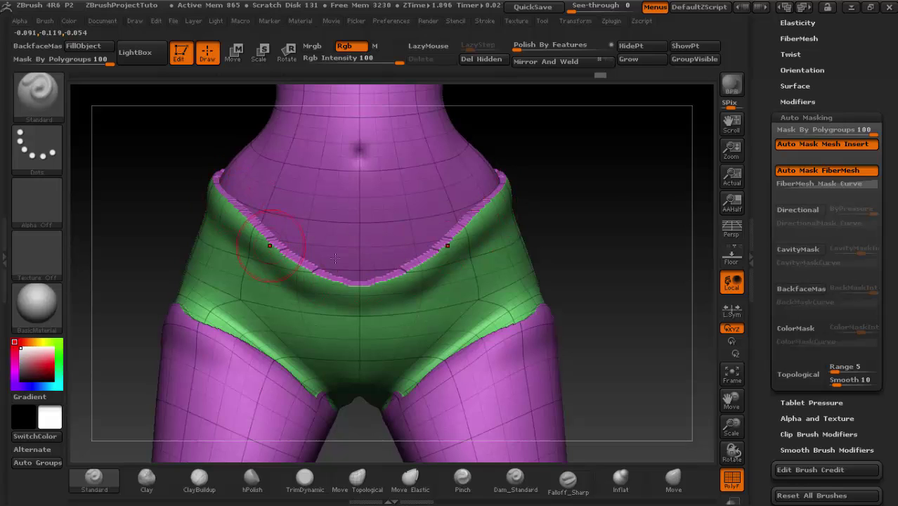
- Set Mask By Polygroups to 0 and smooth the waistband and leg-opening seams
left_click(822, 129)
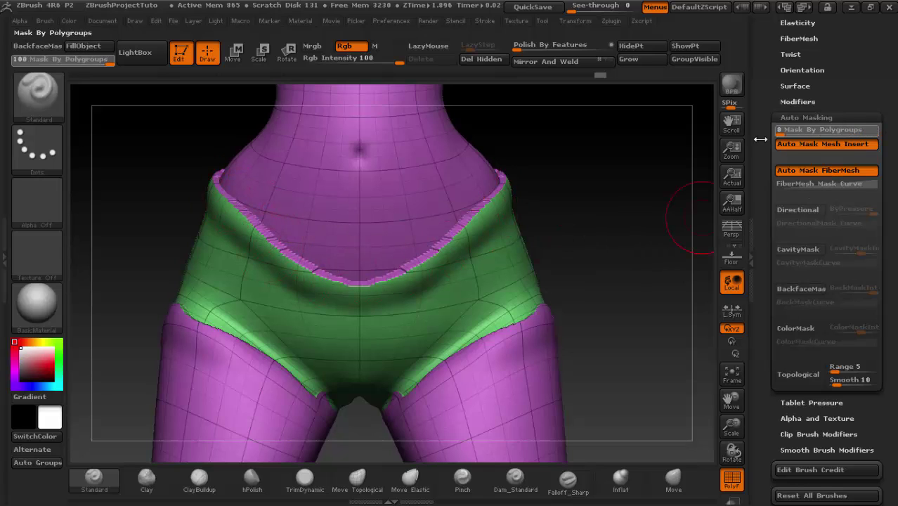
left_click_drag(785, 129, 774, 130)
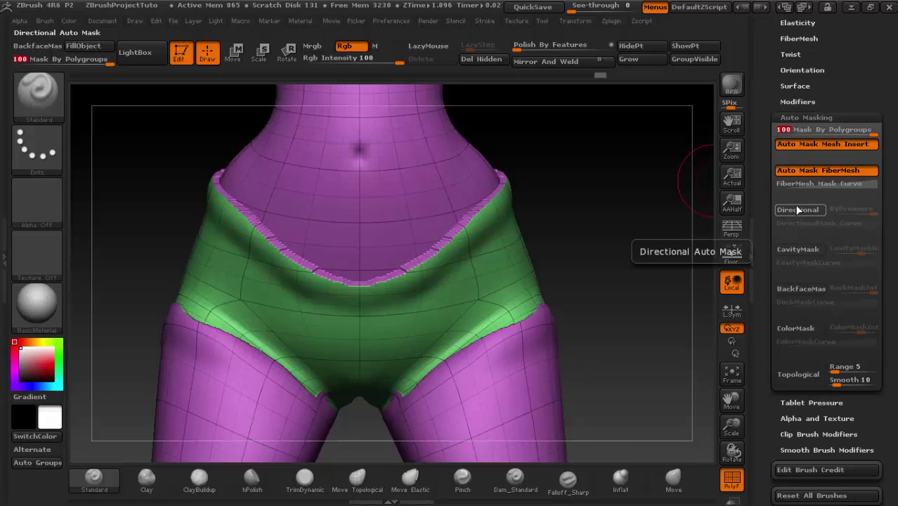
left_click_drag(485, 186, 365, 281, "shift")
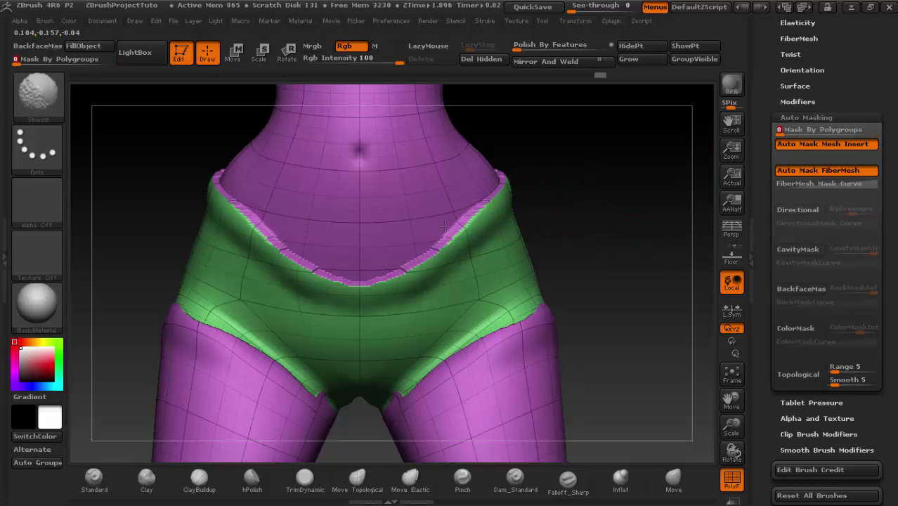
left_click_drag(279, 248, 219, 184, "shift")
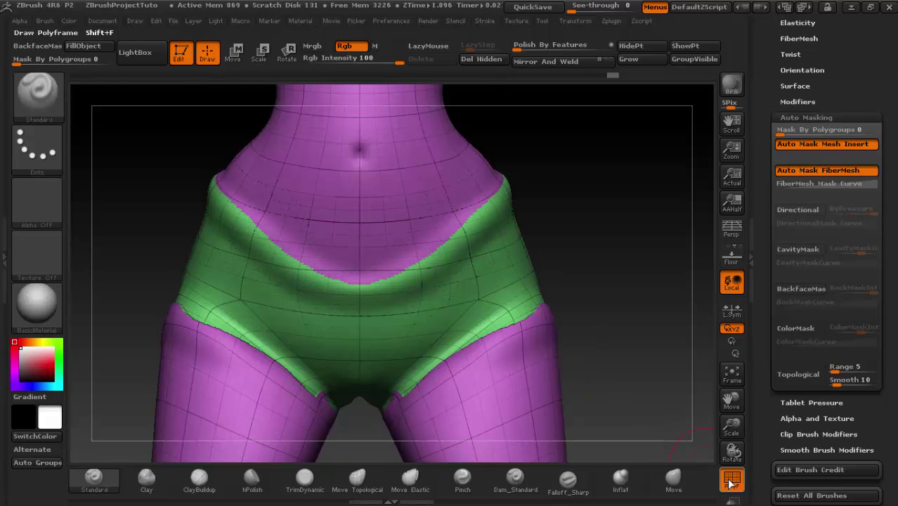
key("shift+f")
left_click_drag(508, 298, 573, 300, "shift")
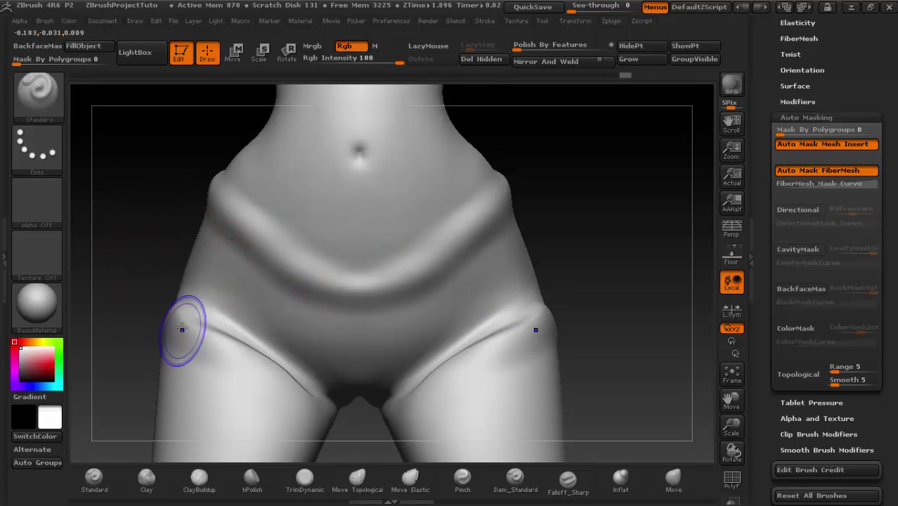
- Smooth the left leg crease, set Mask By Polygroups to 50, and turn PolyF back on
left_click_drag(182, 329, 301, 390, "shift")
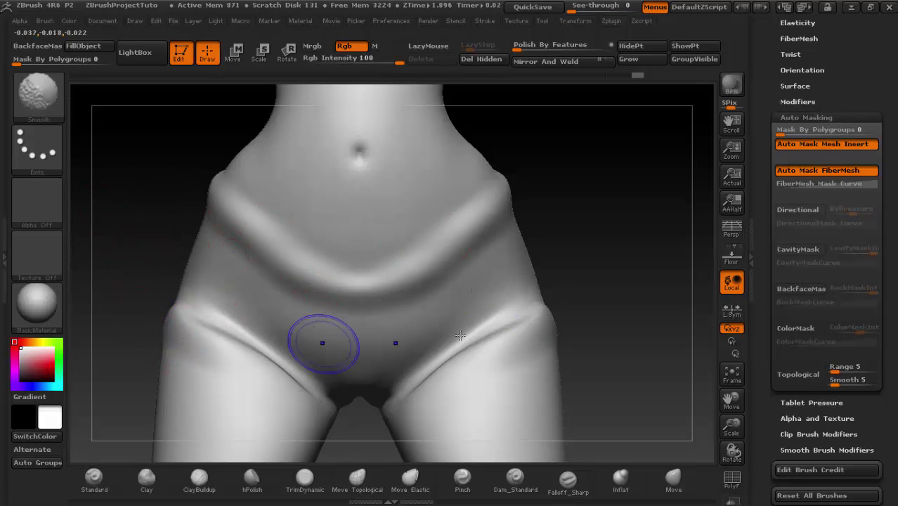
left_click_drag(788, 130, 865, 132)
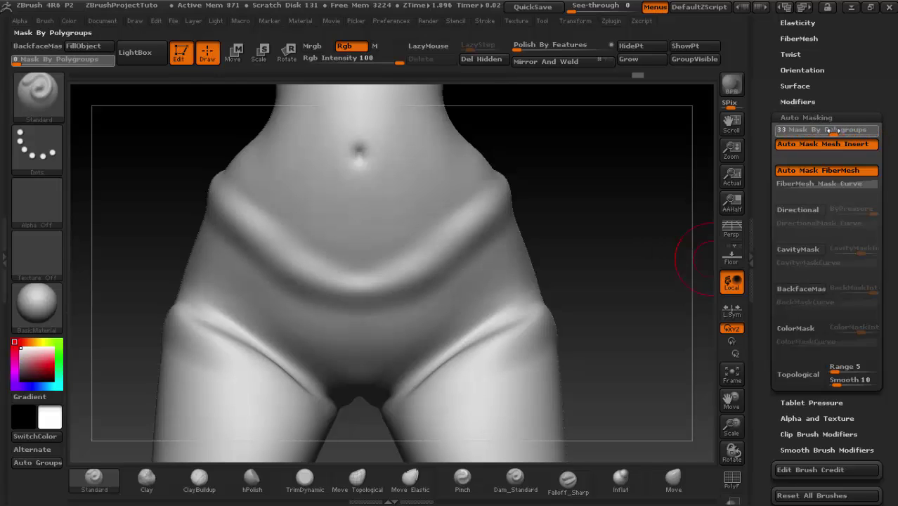
left_click_drag(838, 131, 780, 129)
type("0")
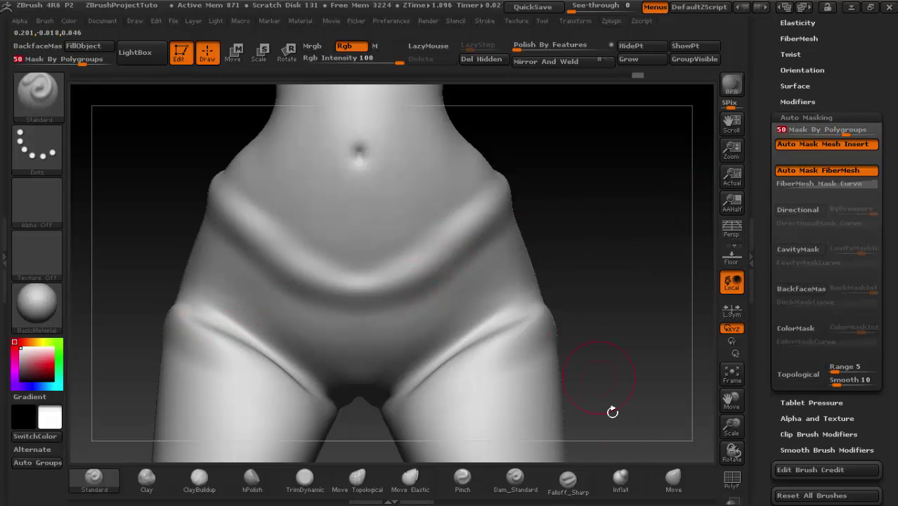
left_click(731, 480)
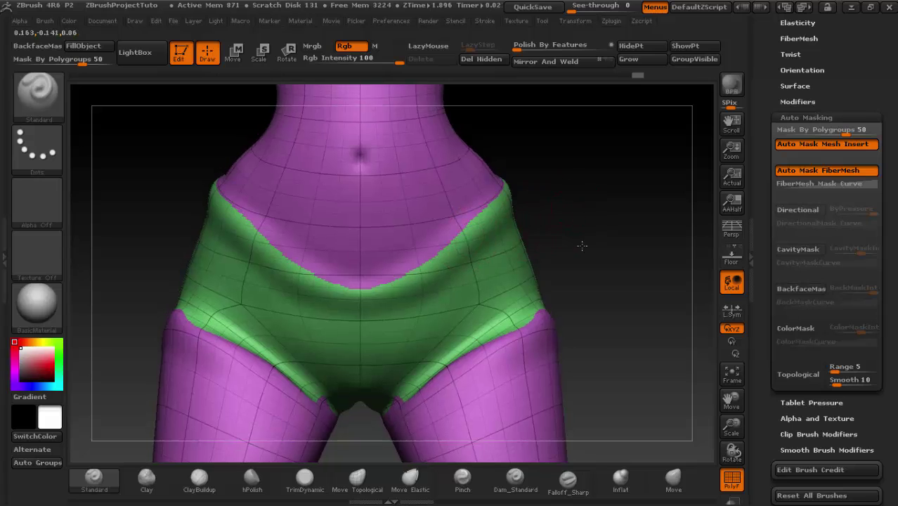
- Sculpt mirrored folds into the briefs' front with X symmetry, then review the torso in three-quarter view
left_click_drag(582, 245, 431, 152)
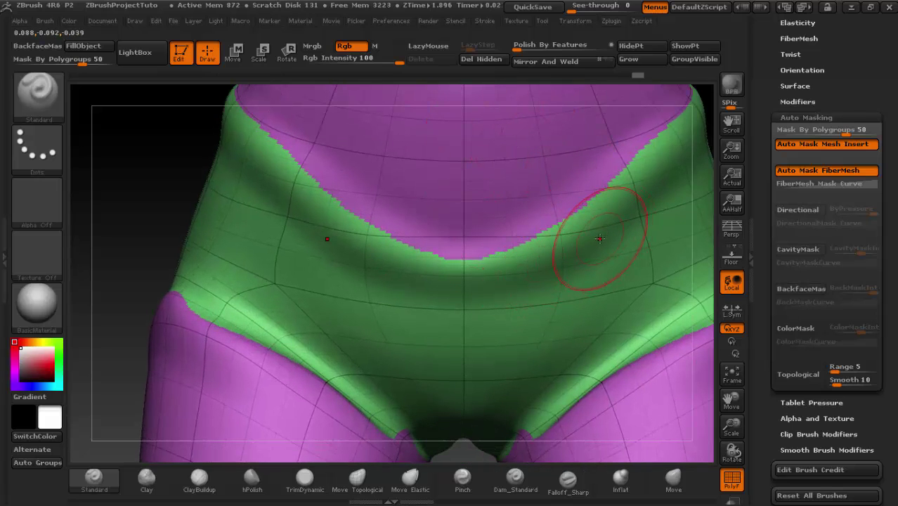
left_click_drag(585, 241, 591, 213)
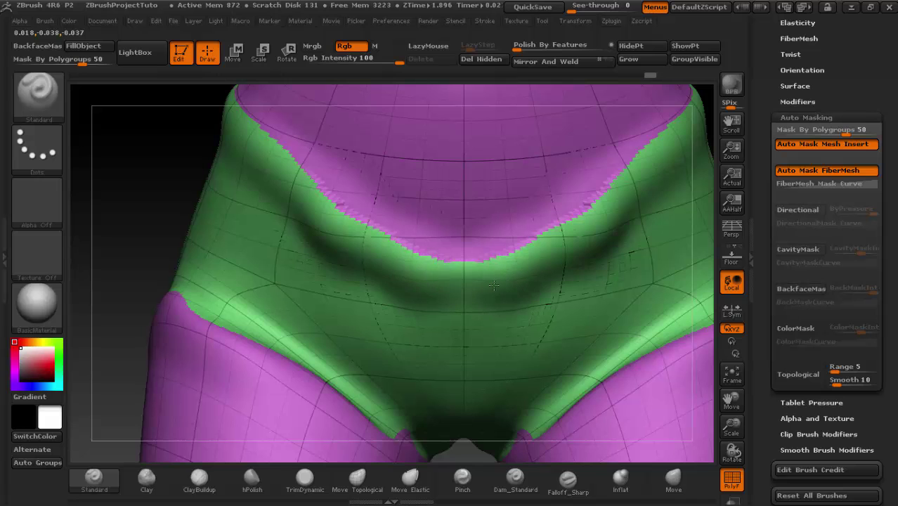
left_click_drag(494, 285, 270, 165)
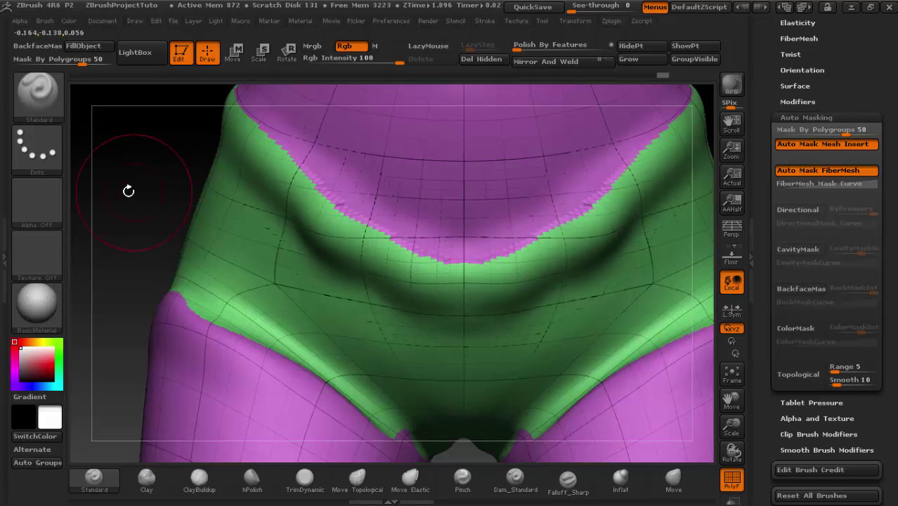
mouse_move(129, 190)
left_mouse_down("alt")
mouse_move(583, 321)
mouse_move(315, 256)
left_mouse_up("alt")
mouse_move(245, 215)
left_mouse_down()
mouse_move(517, 263)
mouse_move(632, 295)
left_mouse_up()
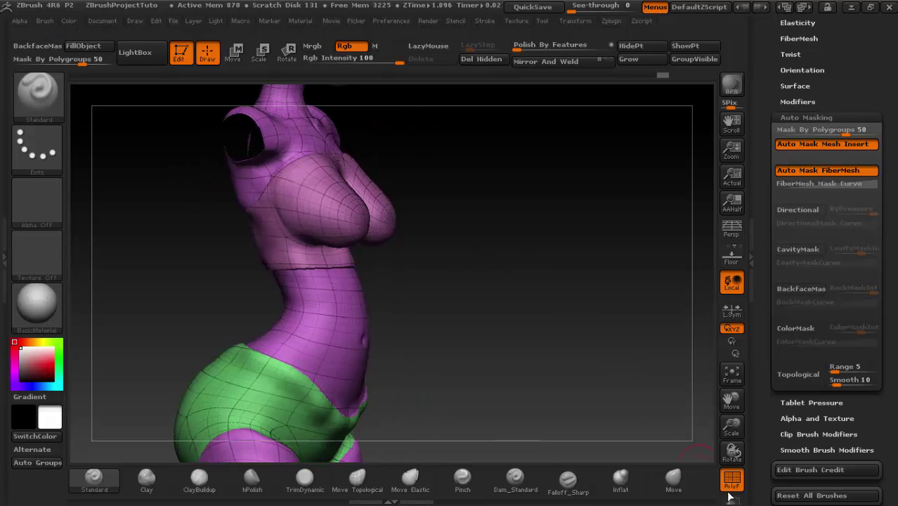
- Turn off PolyF and inspect the tube-top and briefs rims on the grey torso from side profile, then front
left_click(731, 484)
left_click_drag(528, 327, 543, 327)
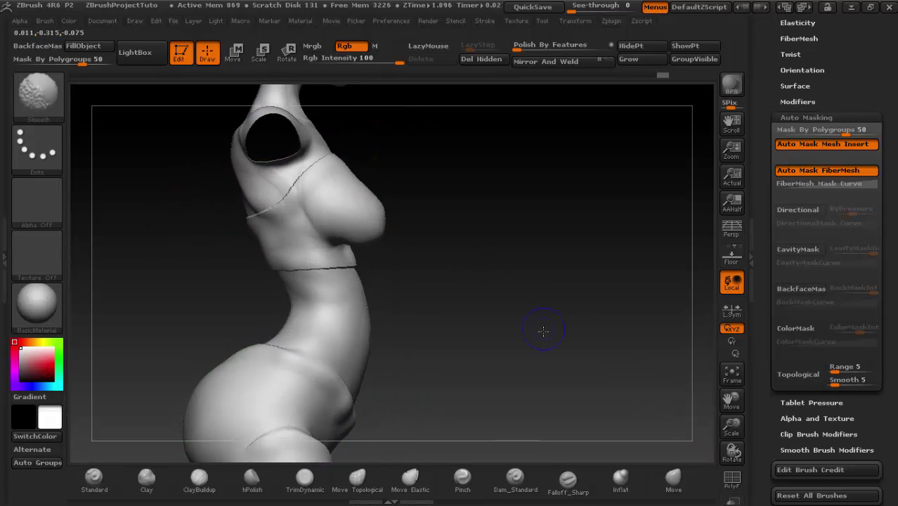
mouse_move(485, 341)
left_mouse_down()
mouse_move(465, 294)
mouse_move(390, 200)
left_mouse_up()
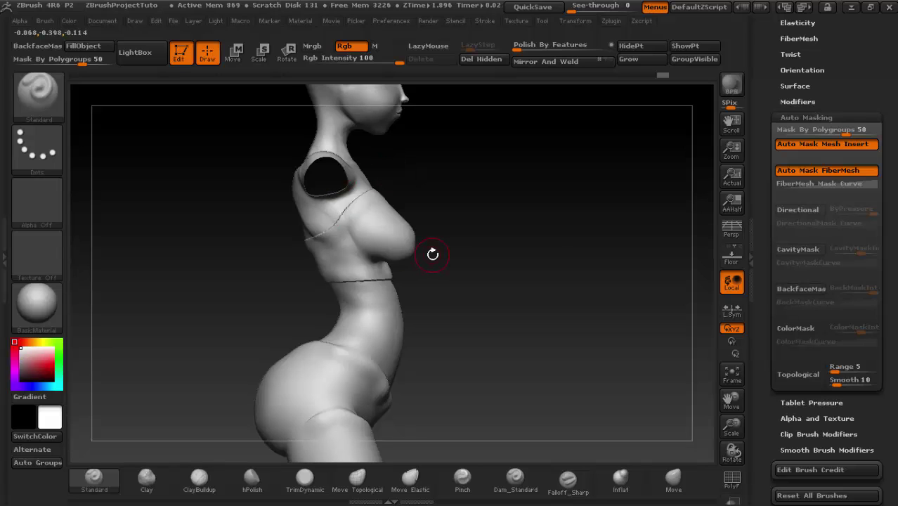
mouse_move(331, 286)
left_mouse_down()
mouse_move(517, 328)
mouse_move(558, 290)
left_mouse_up()
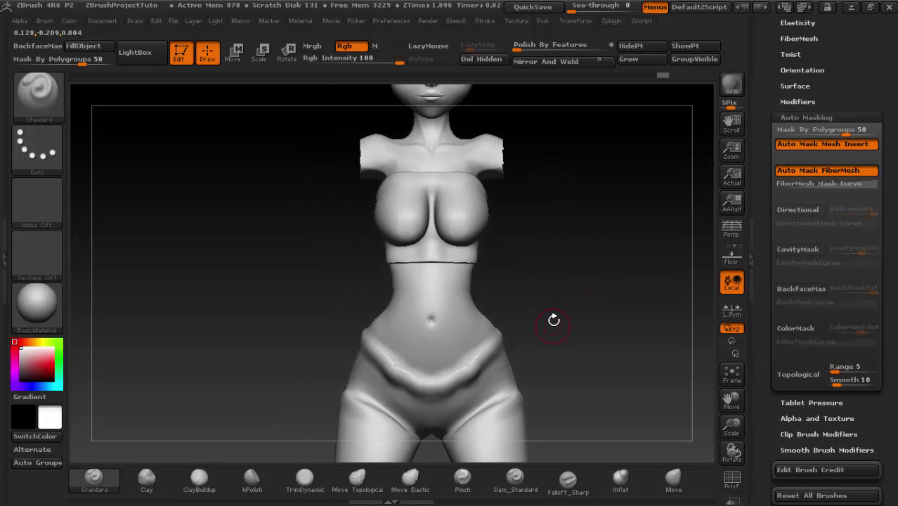